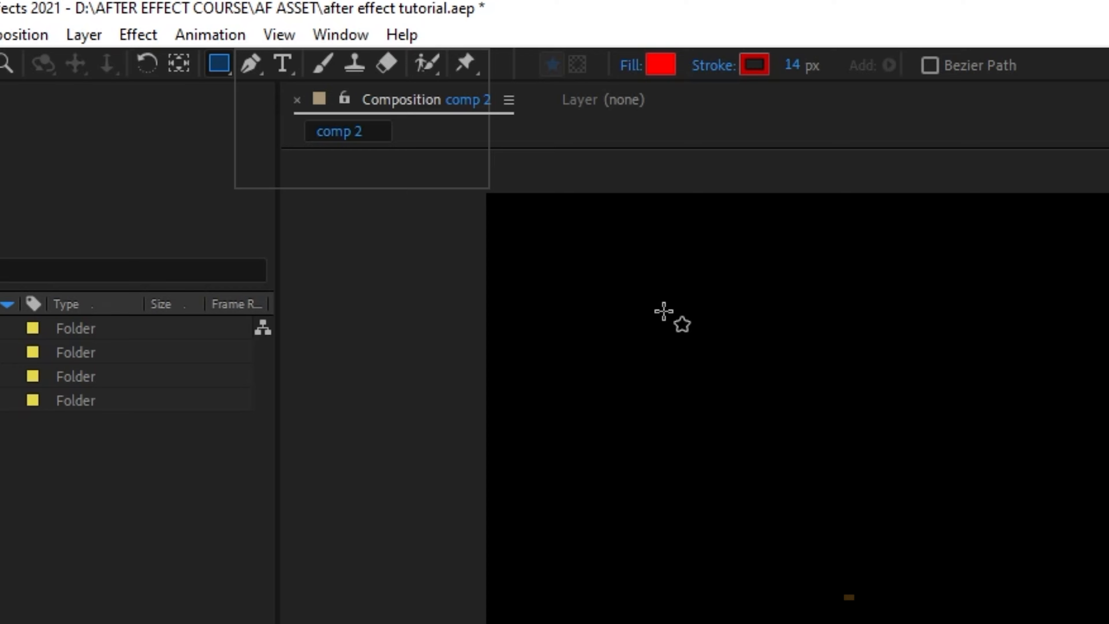
Draw a rectangle shape across the composition and undo it, then draw a square shape and undo it too.
{"action": "left_click_drag", "start_coordinate": [635, 287], "coordinate": [1108, 623]}
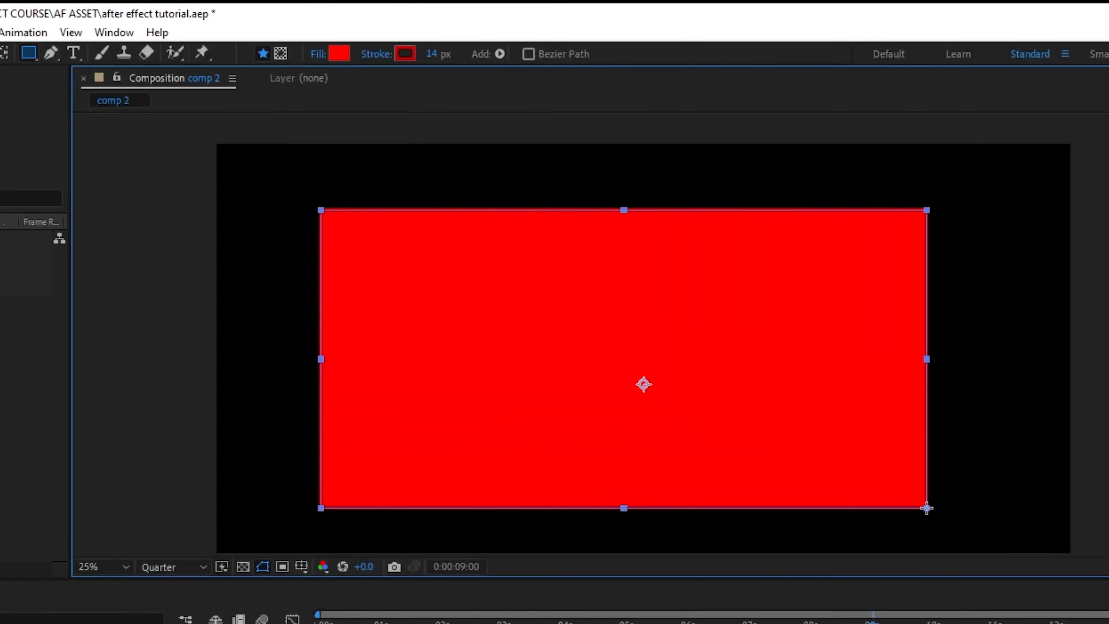
{"action": "left_click_drag", "start_coordinate": [927, 508], "coordinate": [928, 508]}
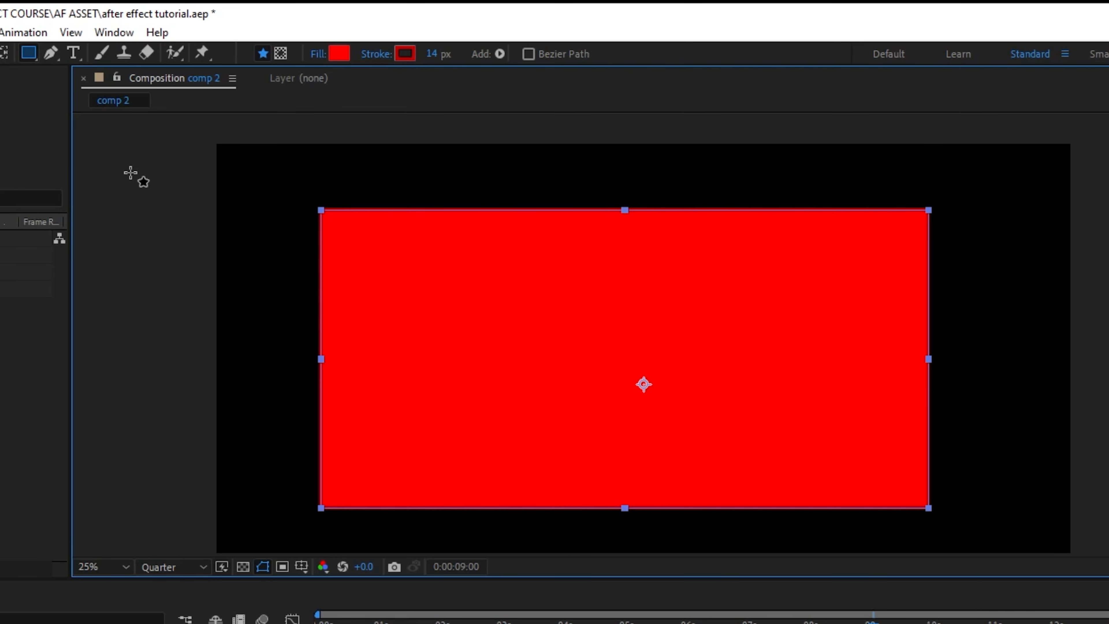
{"action": "key", "text": "ctrl+z"}
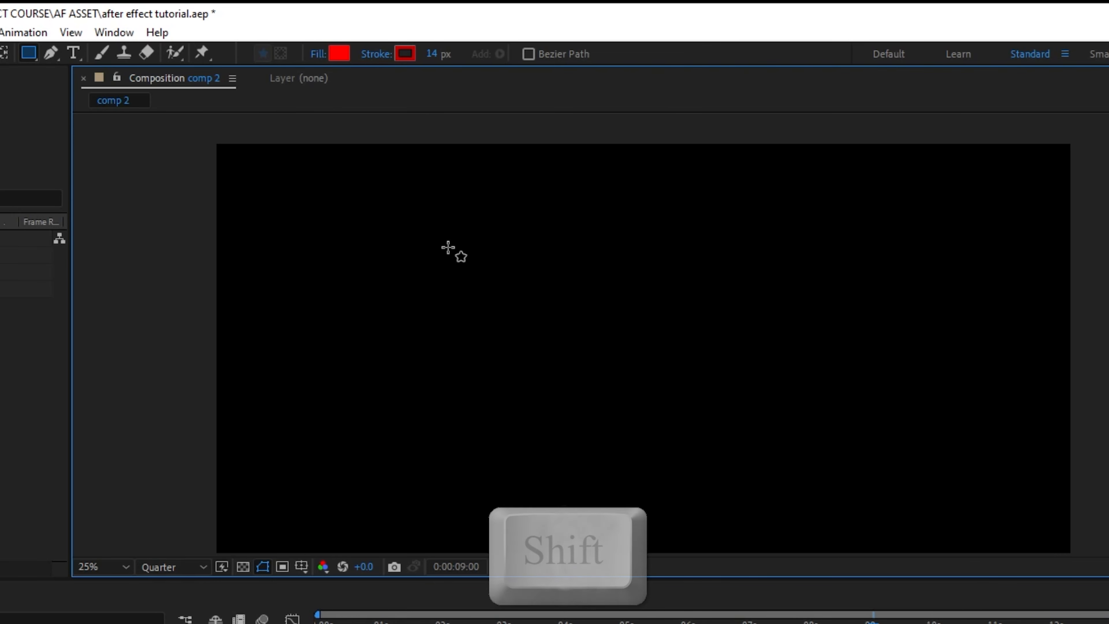
{"action": "mouse_move", "coordinate": [448, 247]}
{"action": "left_mouse_down"}
{"action": "mouse_move", "coordinate": [601, 399]}
{"action": "mouse_move", "coordinate": [688, 466]}
{"action": "mouse_move", "coordinate": [724, 481]}
{"action": "mouse_move", "coordinate": [563, 346]}
{"action": "mouse_move", "coordinate": [775, 458]}
{"action": "mouse_move", "coordinate": [613, 369]}
{"action": "left_mouse_up"}
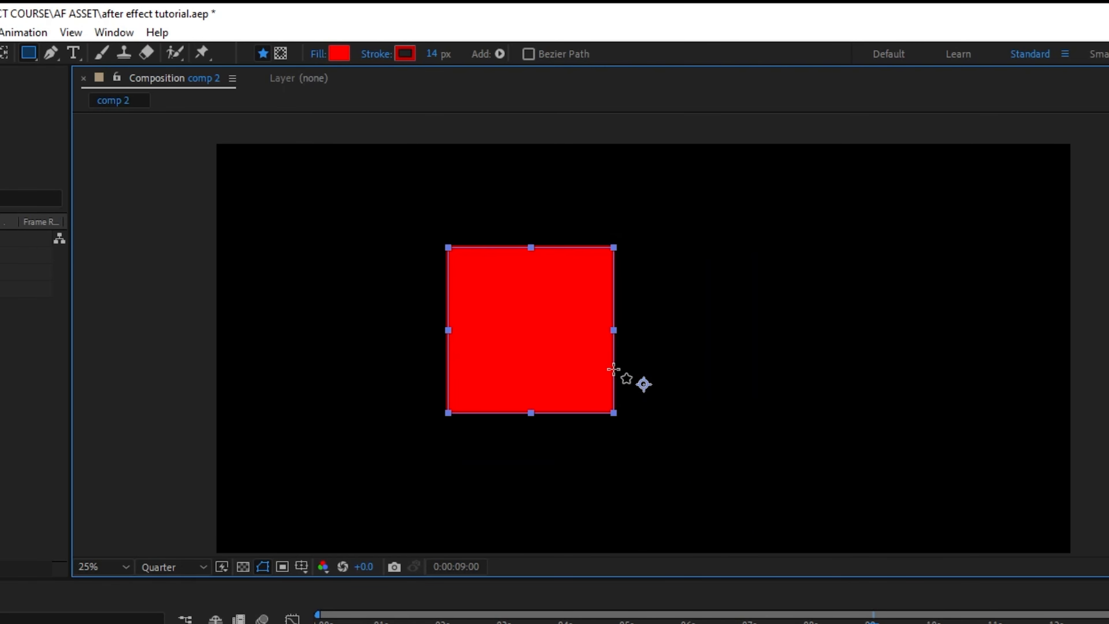
{"action": "key", "text": "ctrl+z"}
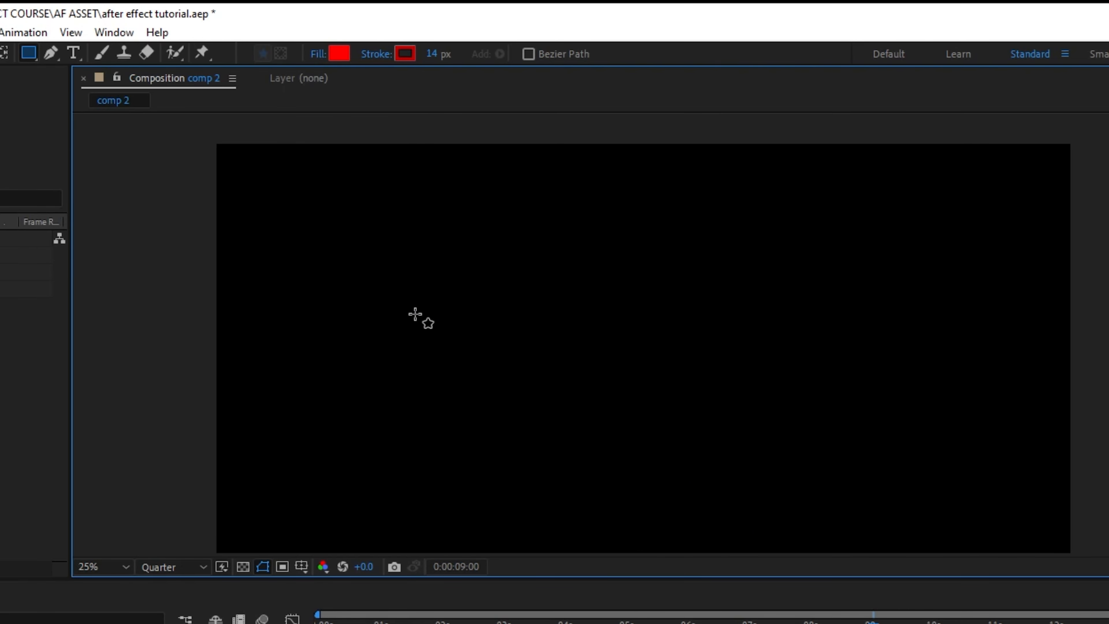
Switch to the Rounded Rectangle tool, draw a large rounded rectangle, deselect it, and undo it.
{"action": "left_click", "coordinate": [30, 56]}
{"action": "left_click", "coordinate": [104, 77]}
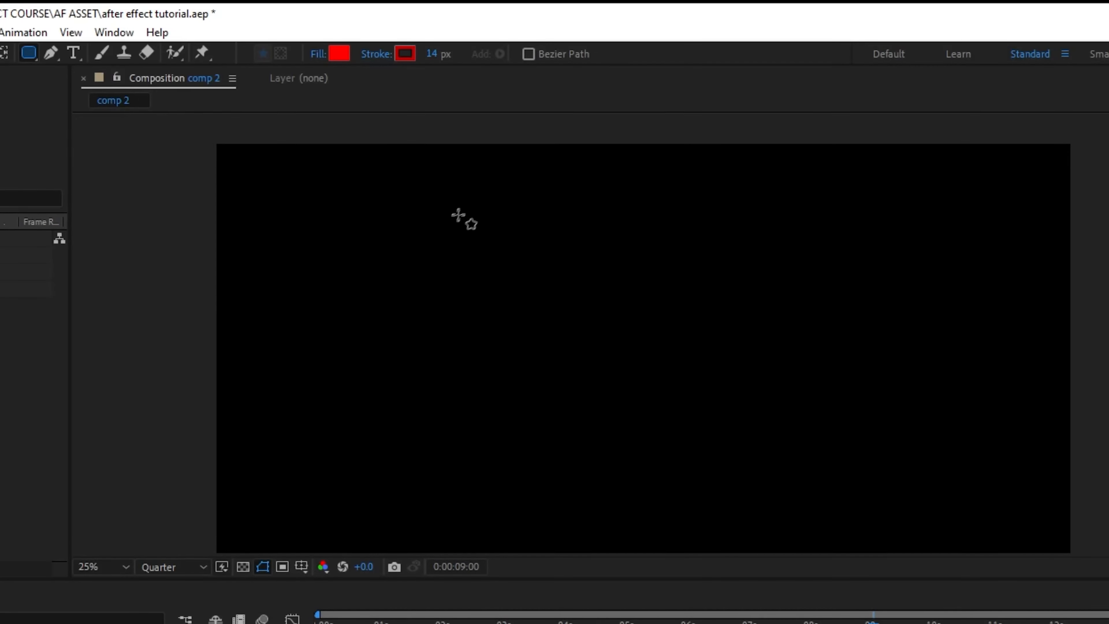
{"action": "left_click_drag", "start_coordinate": [406, 223], "coordinate": [929, 497]}
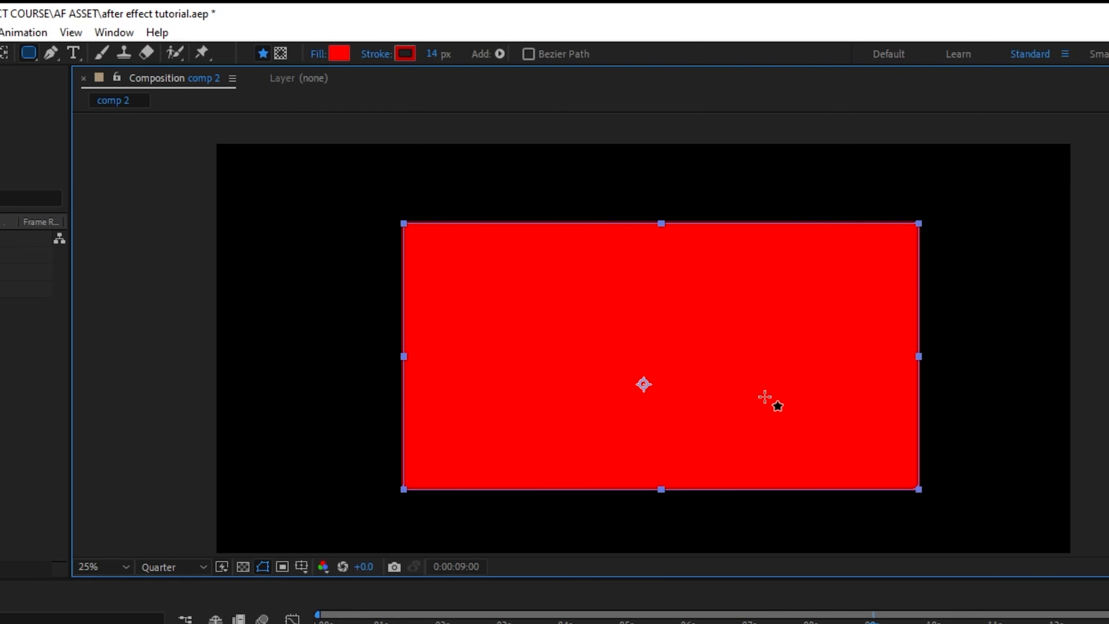
{"action": "left_click", "coordinate": [349, 622]}
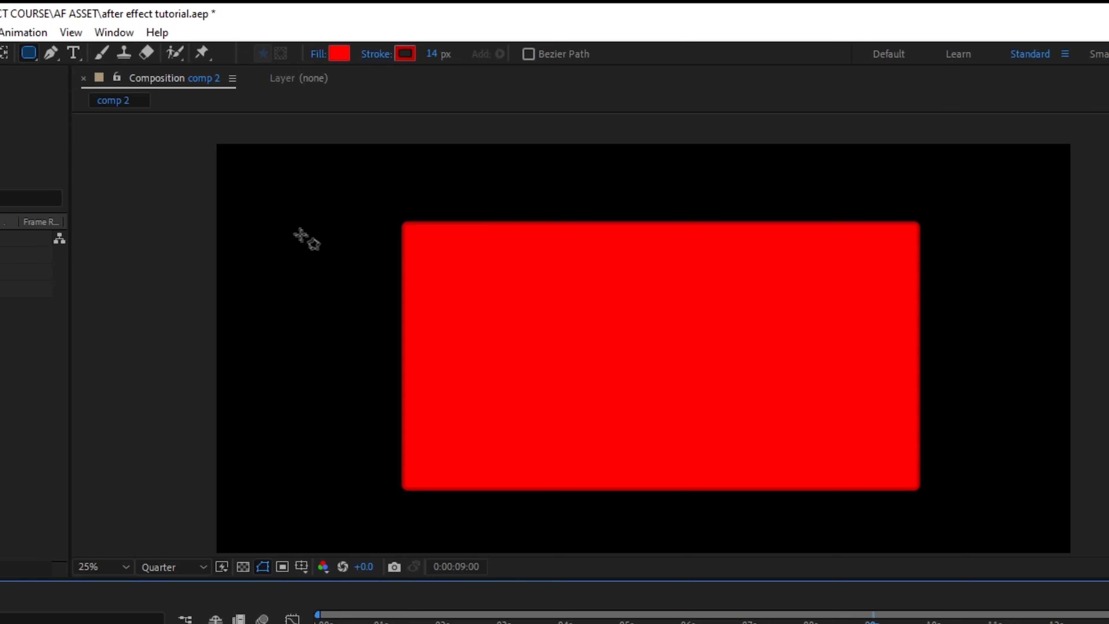
{"action": "key", "text": "ctrl+z"}
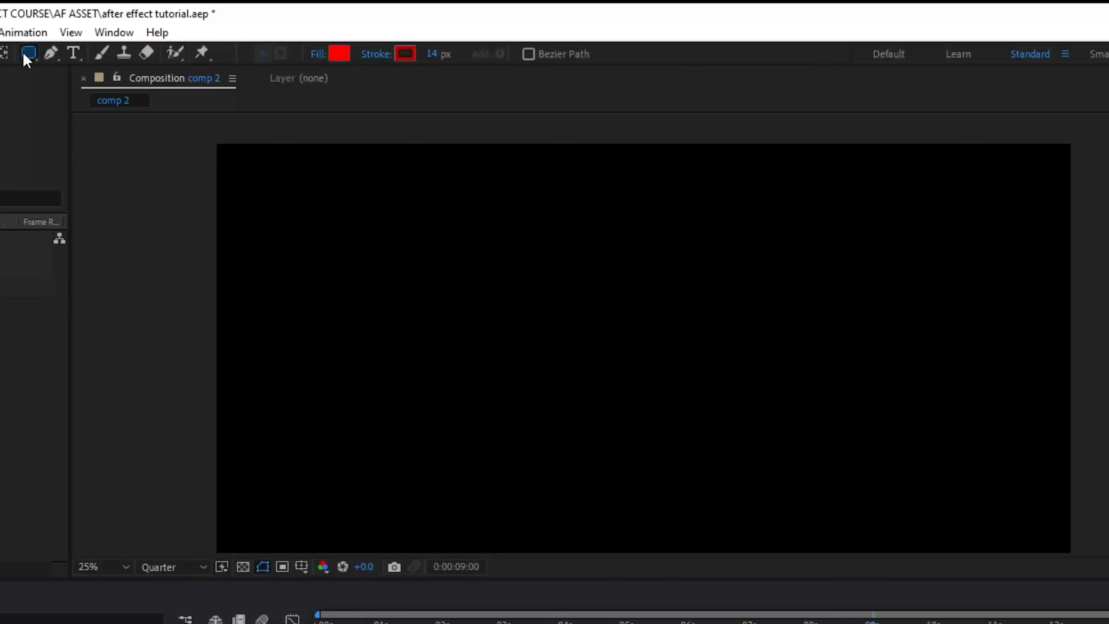
Switch to the Ellipse tool, draw an ellipse and undo it, then draw a circle and undo it.
{"action": "left_click_drag", "start_coordinate": [27, 53], "coordinate": [61, 88]}
{"action": "left_click_drag", "start_coordinate": [419, 256], "coordinate": [863, 458]}
{"action": "key", "text": "ctrl+z"}
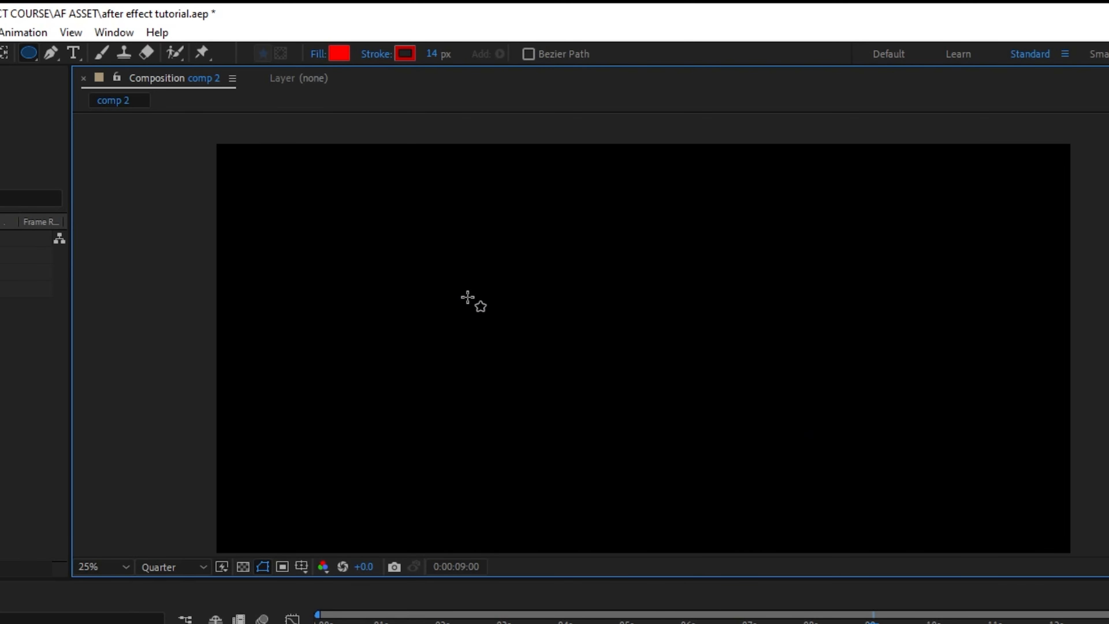
{"action": "mouse_move", "coordinate": [418, 259]}
{"action": "left_mouse_down"}
{"action": "mouse_move", "coordinate": [580, 423]}
{"action": "mouse_move", "coordinate": [698, 513]}
{"action": "left_mouse_up"}
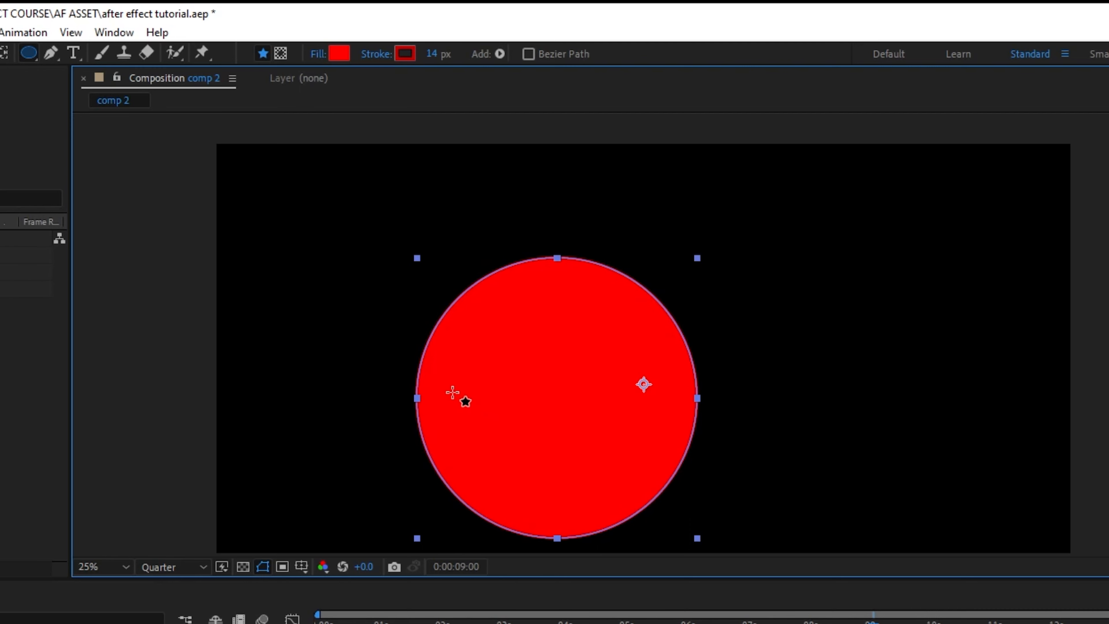
{"action": "key", "text": "ctrl+z"}
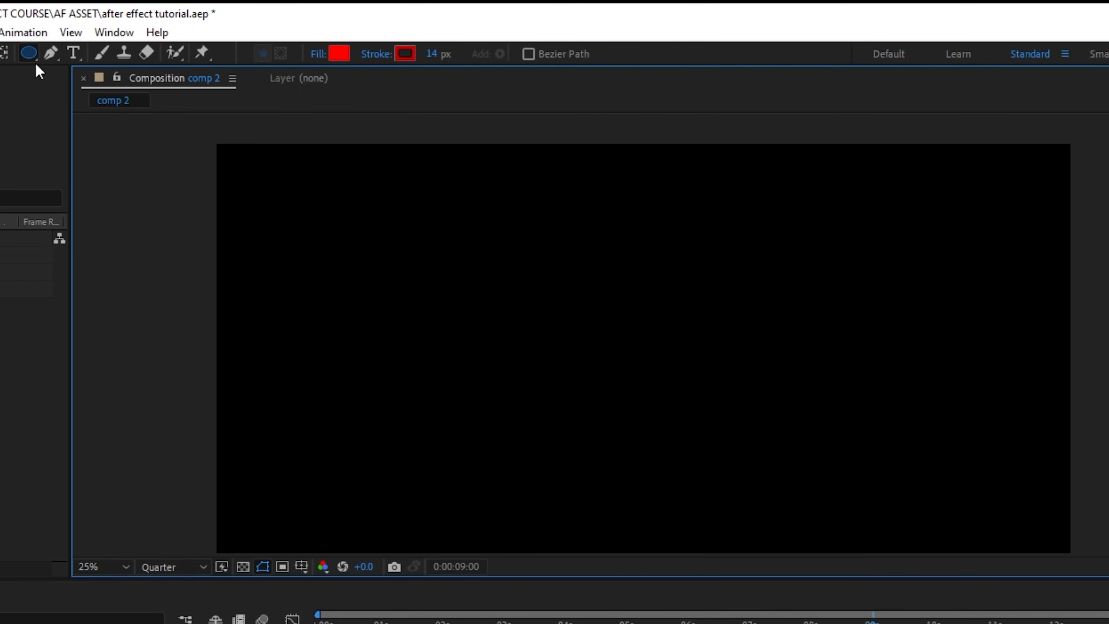
Switch to the Polygon tool, draw three pentagons in the composition, and undo all three.
{"action": "left_click_drag", "start_coordinate": [29, 53], "coordinate": [94, 112]}
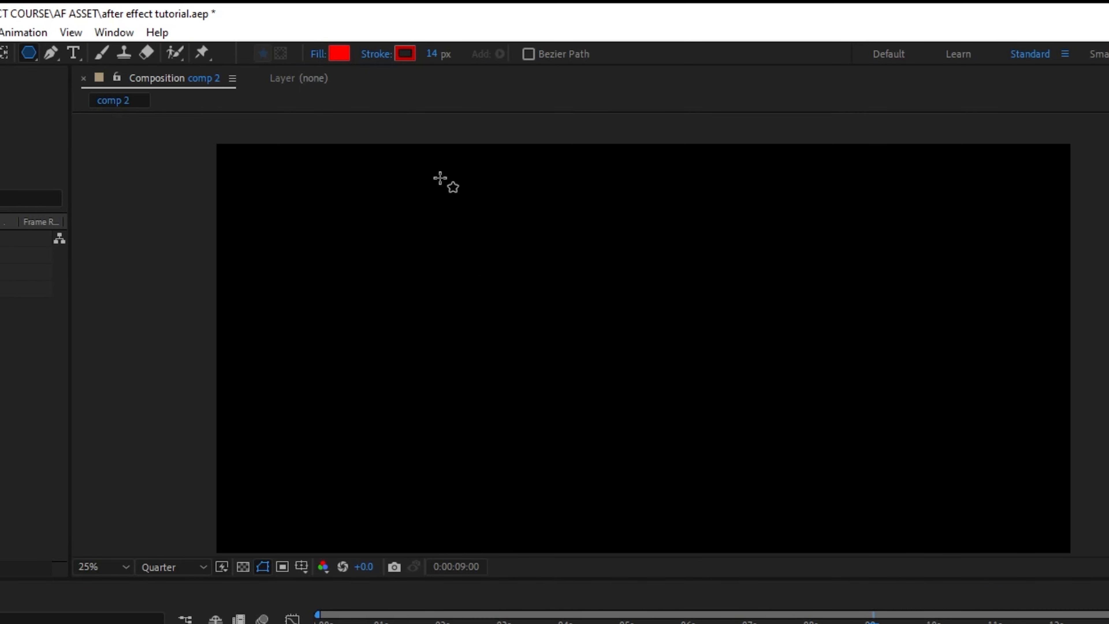
{"action": "left_click_drag", "start_coordinate": [453, 204], "coordinate": [467, 158]}
{"action": "left_click_drag", "start_coordinate": [787, 257], "coordinate": [872, 327]}
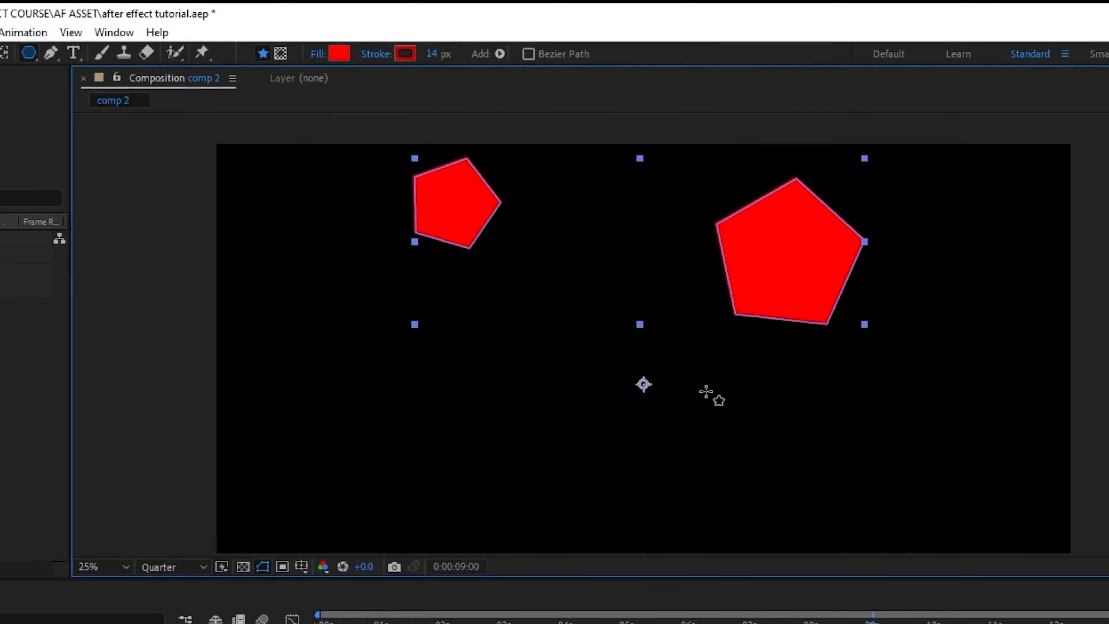
{"action": "left_click_drag", "start_coordinate": [706, 392], "coordinate": [755, 439]}
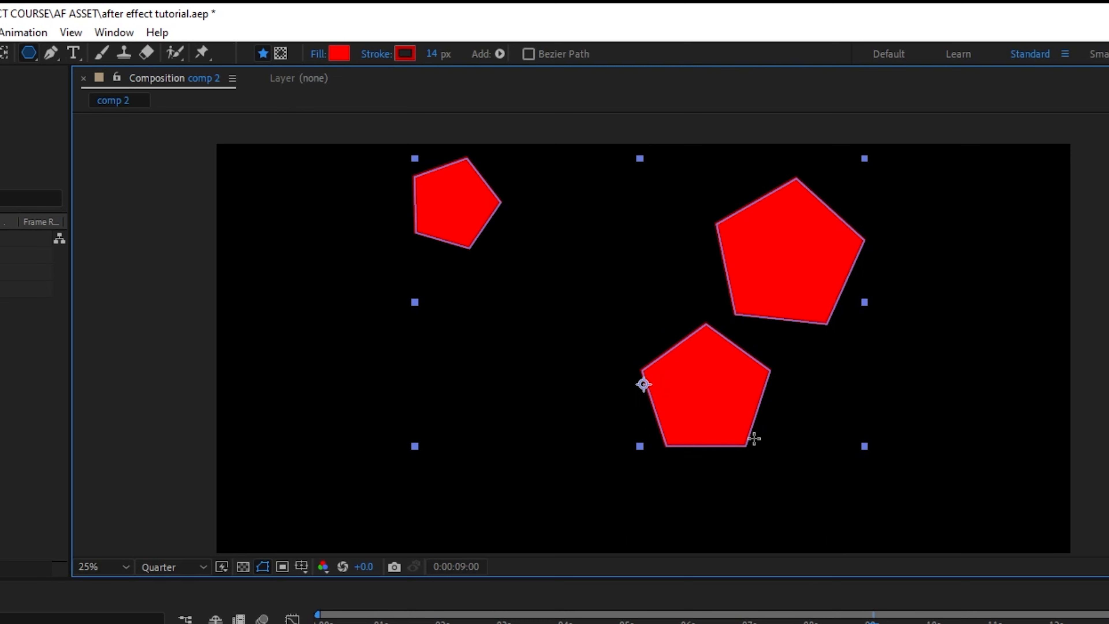
{"action": "key", "text": "ctrl+z"}
{"action": "key", "text": "ctrl+z"}
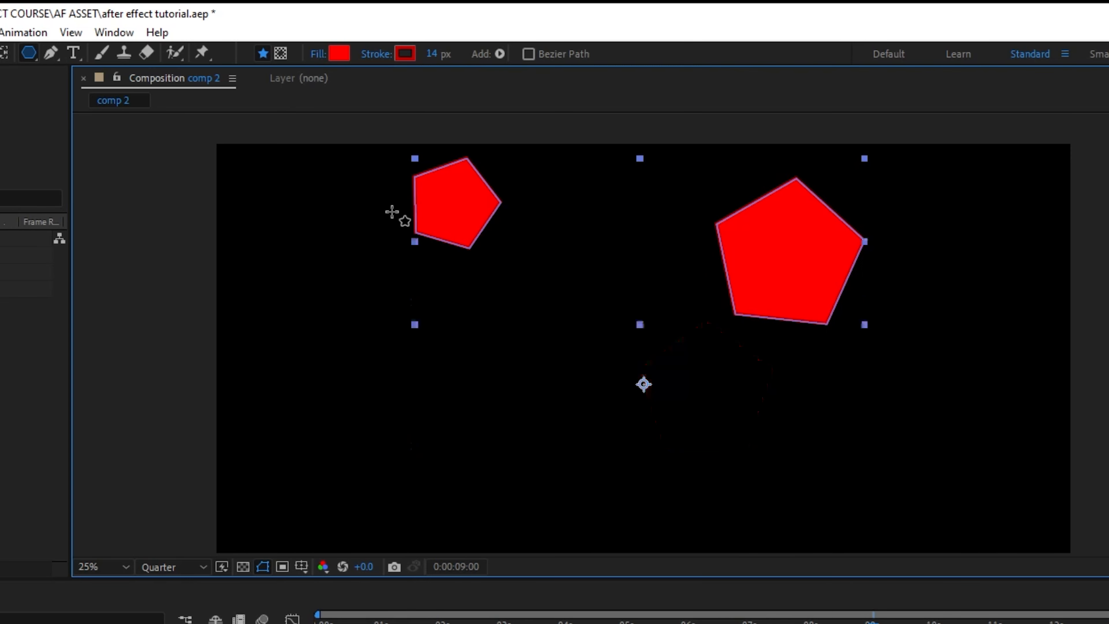
{"action": "key", "text": "ctrl+z"}
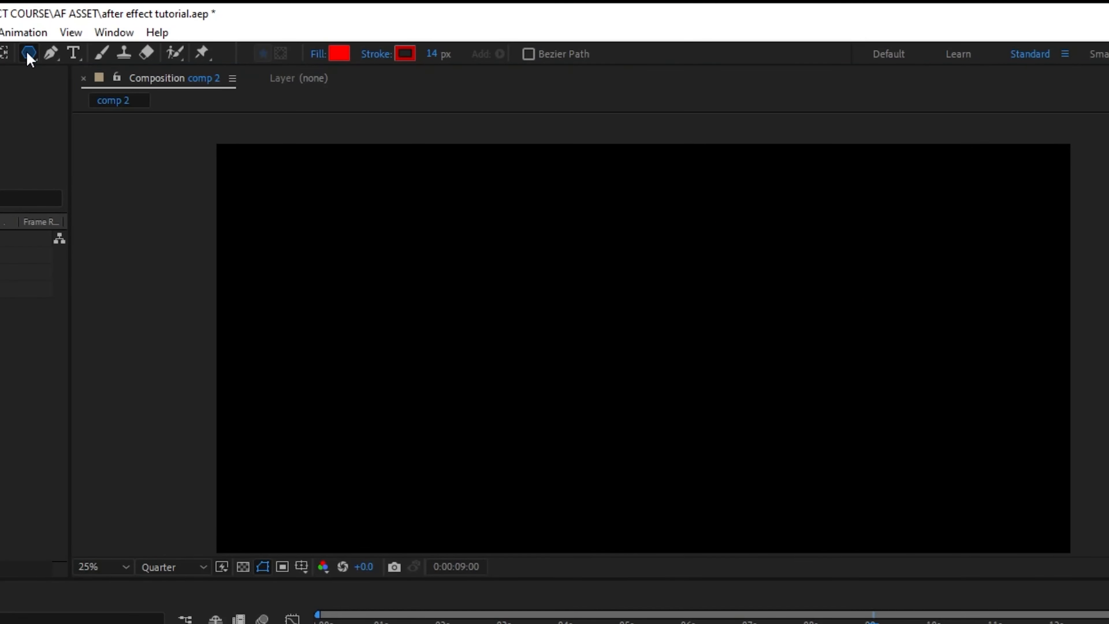
Switch to the Star tool and draw a star in the composition's upper-left area.
{"action": "left_click", "coordinate": [29, 54]}
{"action": "left_click", "coordinate": [103, 129]}
{"action": "left_click_drag", "start_coordinate": [461, 294], "coordinate": [562, 370]}
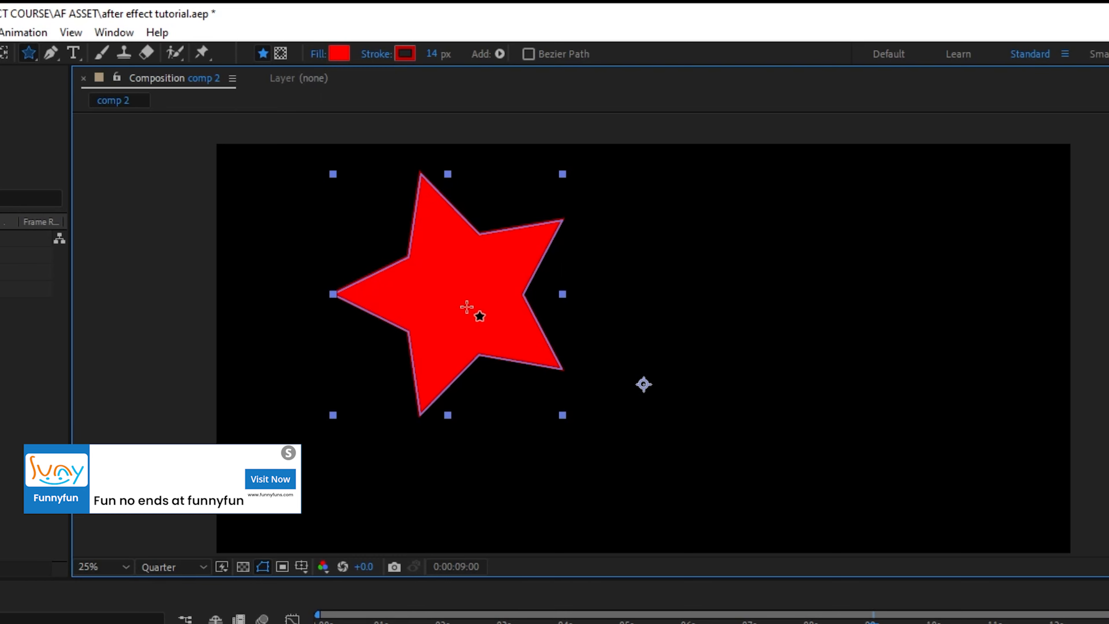
Set the star's fill color to white FFFFFF.
{"action": "left_click", "coordinate": [344, 58]}
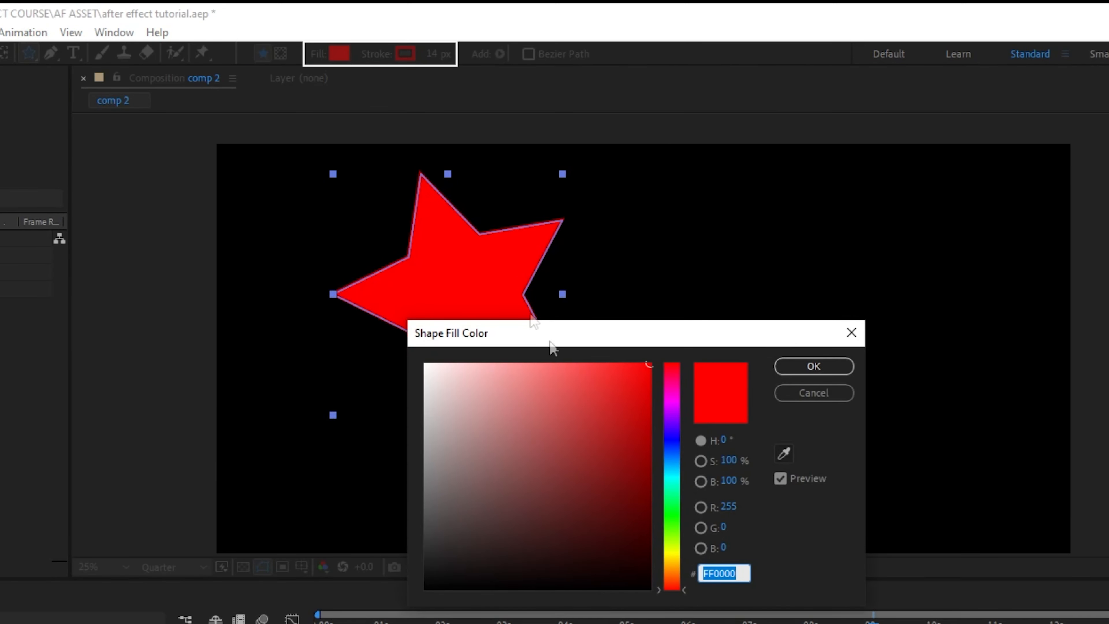
{"action": "left_click_drag", "start_coordinate": [591, 398], "coordinate": [344, 353]}
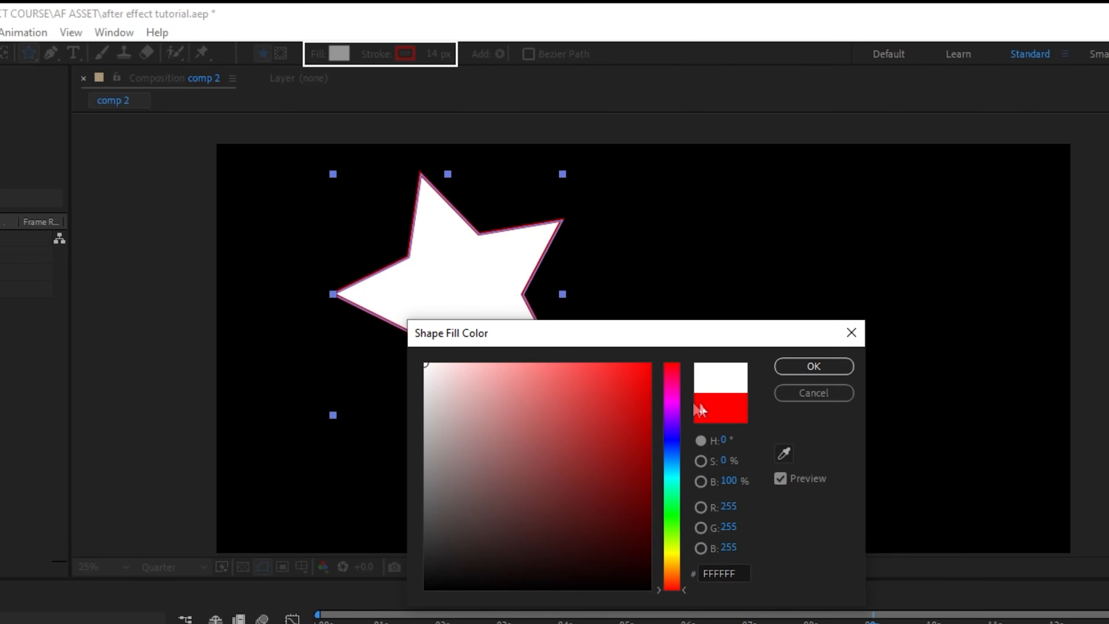
{"action": "left_click", "coordinate": [815, 366]}
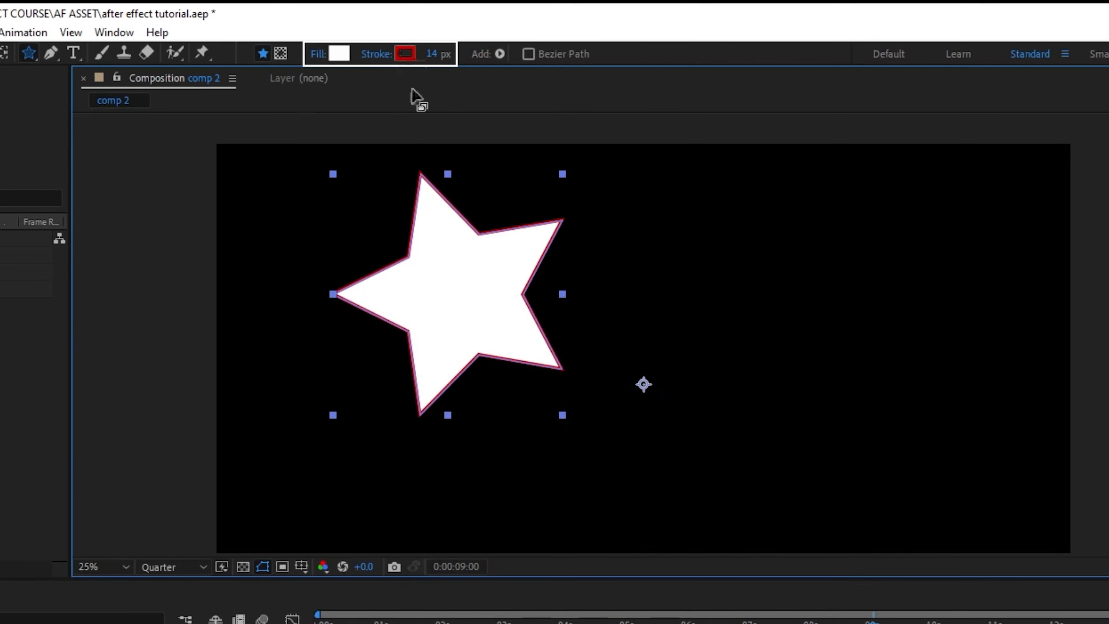
Set the star's stroke color to cyan 02F0FF and the stroke width to 15 px.
{"action": "left_click", "coordinate": [410, 57]}
{"action": "mouse_move", "coordinate": [443, 377]}
{"action": "left_mouse_down"}
{"action": "mouse_move", "coordinate": [404, 356]}
{"action": "mouse_move", "coordinate": [644, 389]}
{"action": "mouse_move", "coordinate": [649, 362]}
{"action": "left_mouse_up"}
{"action": "left_click", "coordinate": [674, 474]}
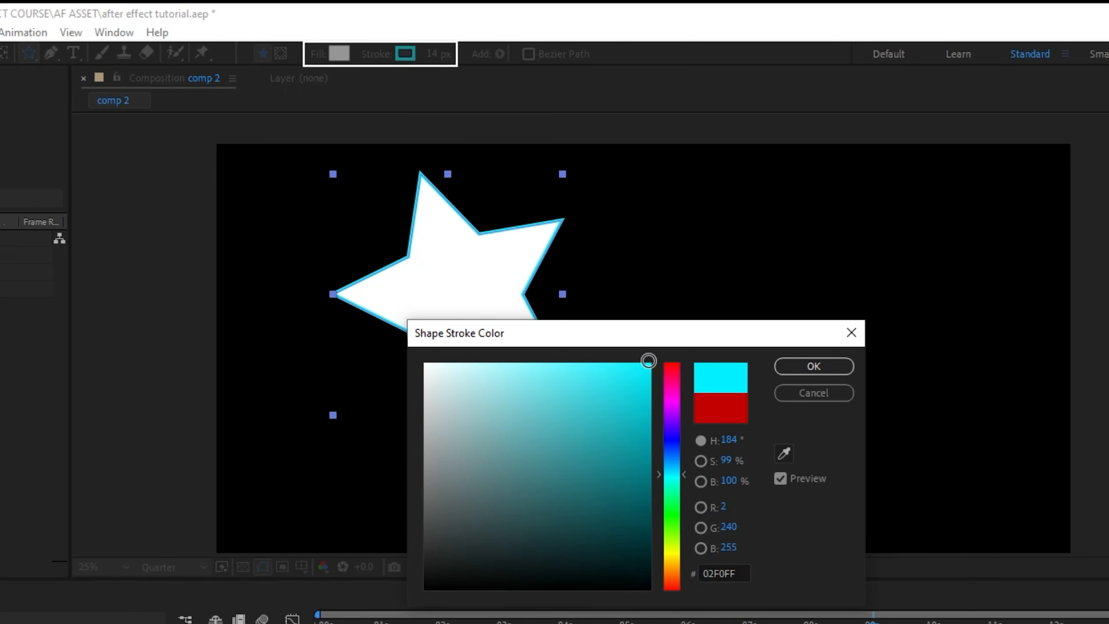
{"action": "left_click", "coordinate": [806, 366]}
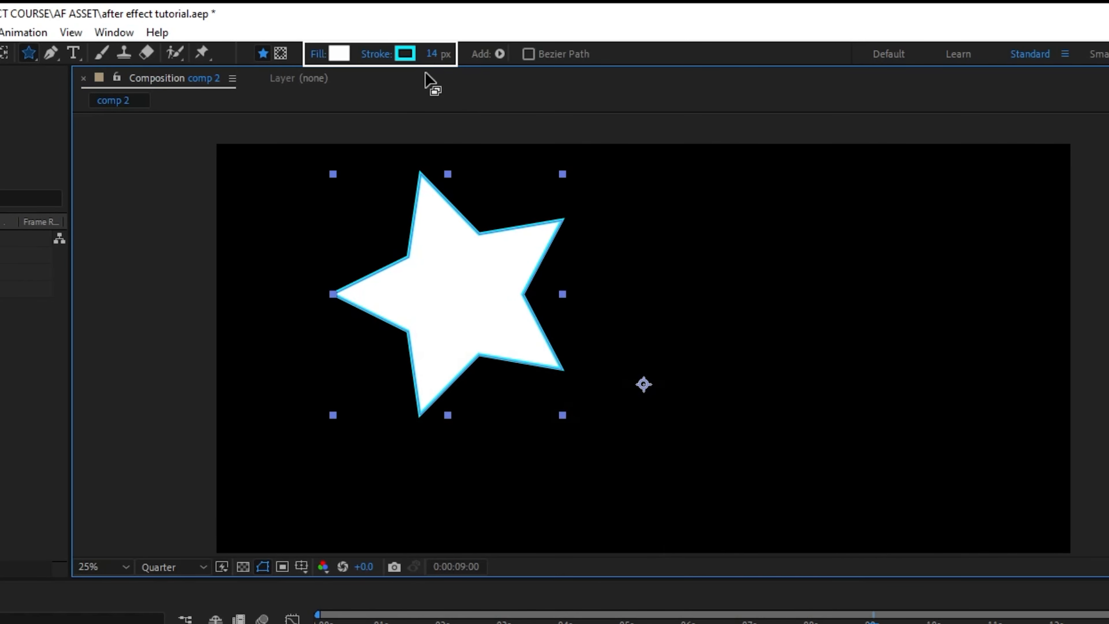
{"action": "mouse_move", "coordinate": [429, 56]}
{"action": "left_mouse_down"}
{"action": "mouse_move", "coordinate": [336, 55]}
{"action": "mouse_move", "coordinate": [395, 57]}
{"action": "mouse_move", "coordinate": [365, 68]}
{"action": "left_mouse_up"}
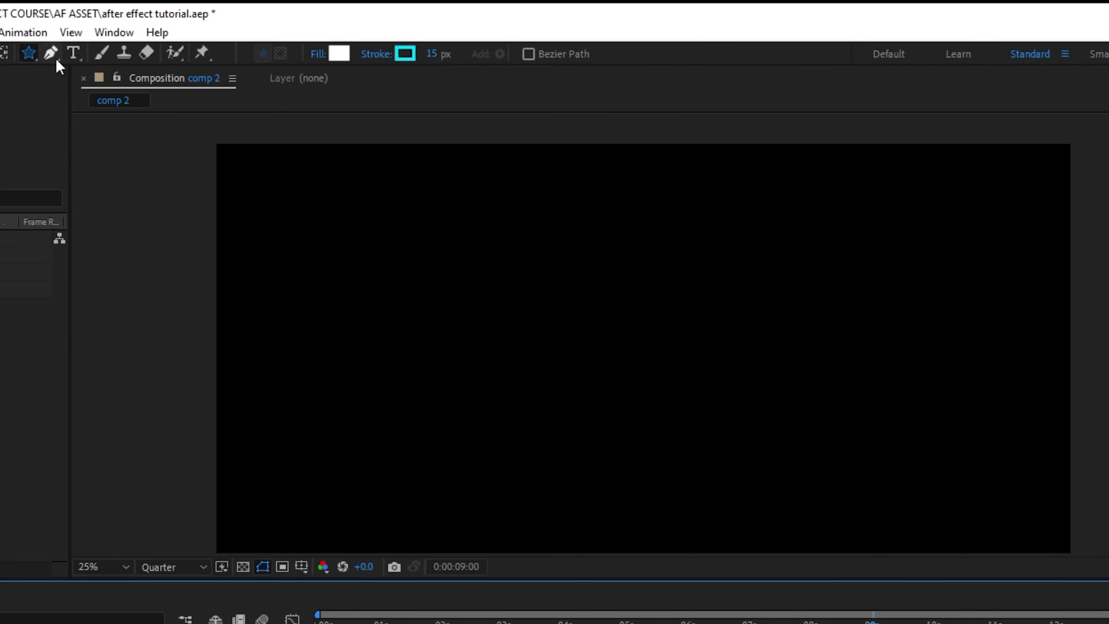
Switch to the Pen tool and draw a closed inverted triangle with three points across the composition's middle.
{"action": "left_click", "coordinate": [55, 57]}
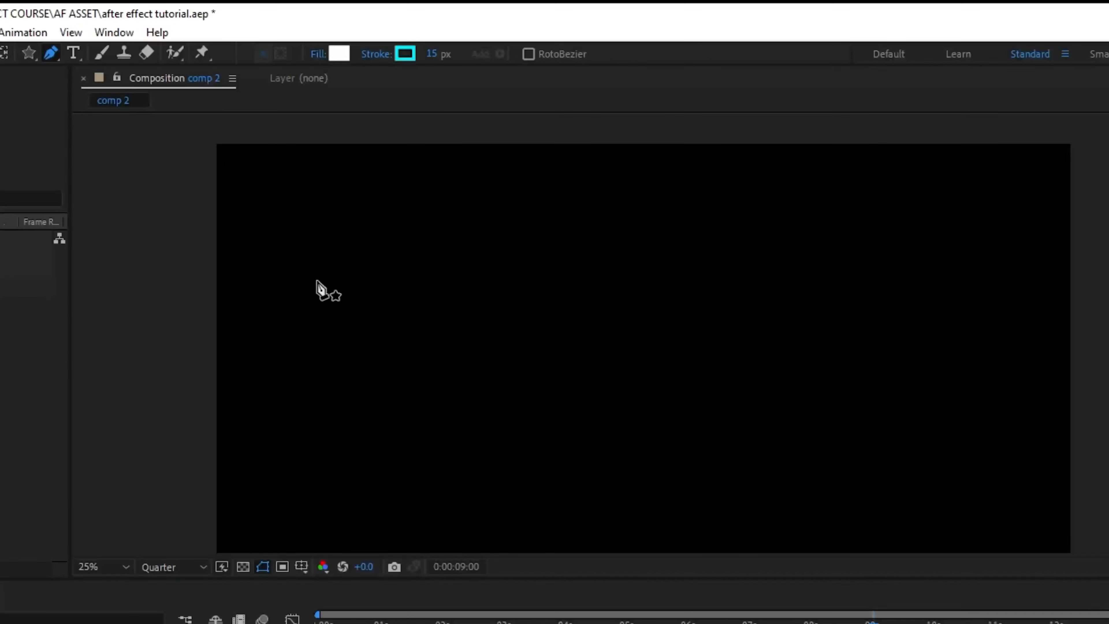
{"action": "left_click", "coordinate": [342, 337]}
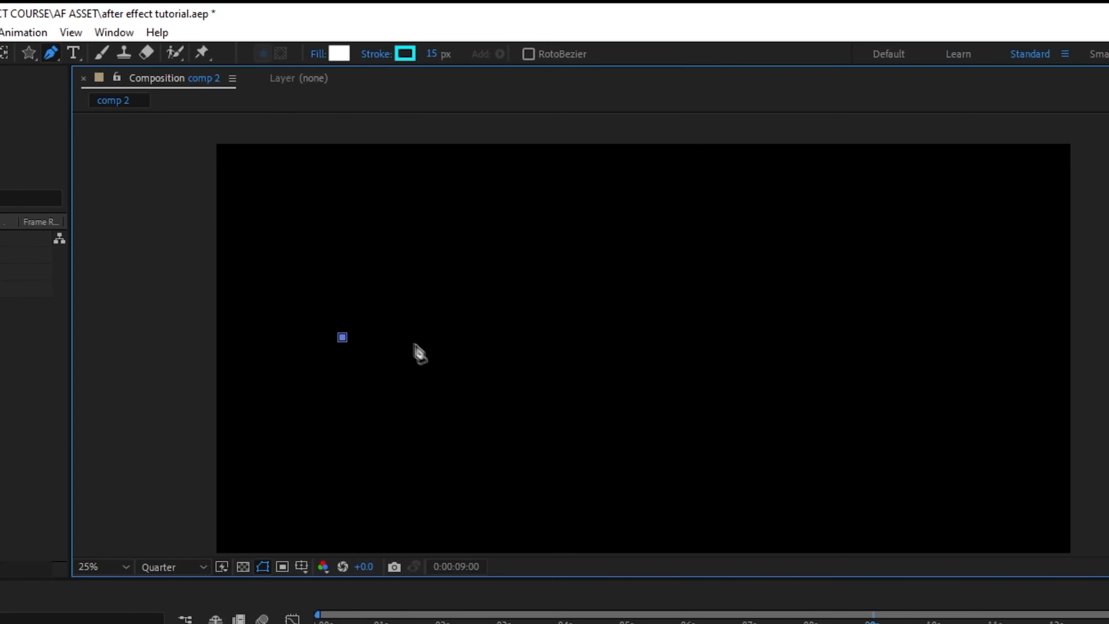
{"action": "left_click", "coordinate": [893, 335]}
{"action": "left_click", "coordinate": [588, 496]}
{"action": "left_click", "coordinate": [342, 338]}
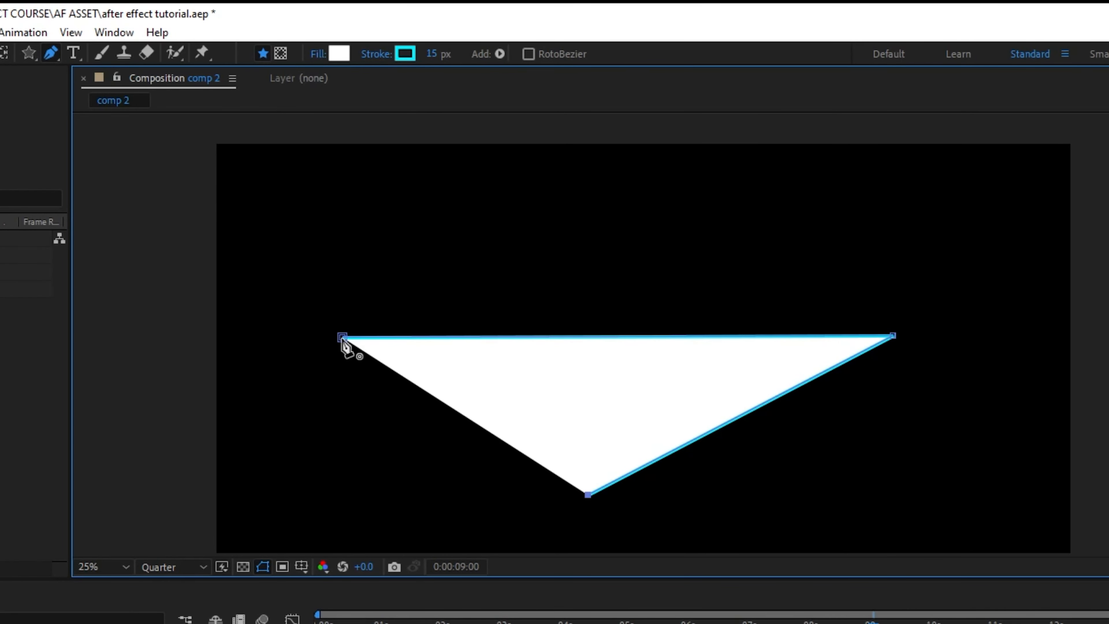
{"action": "left_click_drag", "start_coordinate": [588, 495], "coordinate": [603, 497]}
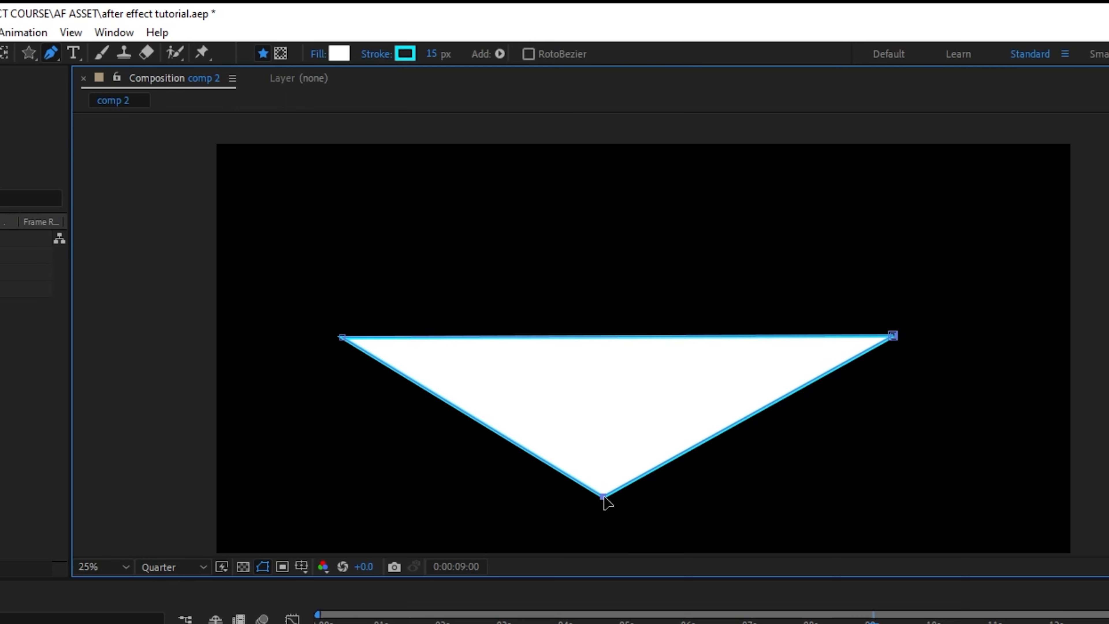
{"action": "left_click", "coordinate": [716, 621]}
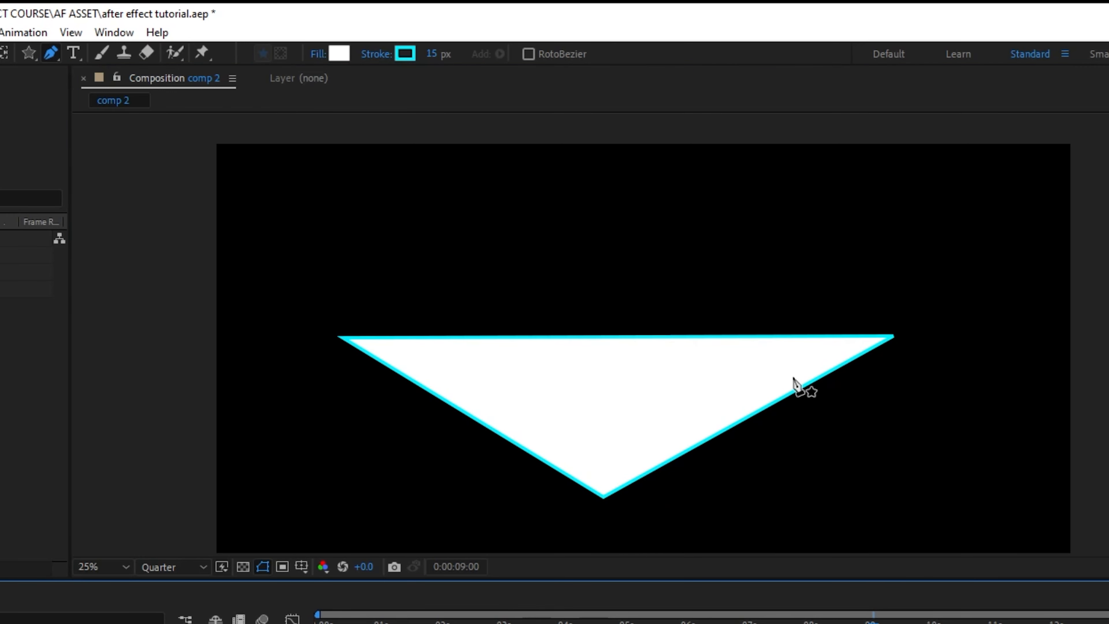
{"action": "left_click", "coordinate": [763, 391]}
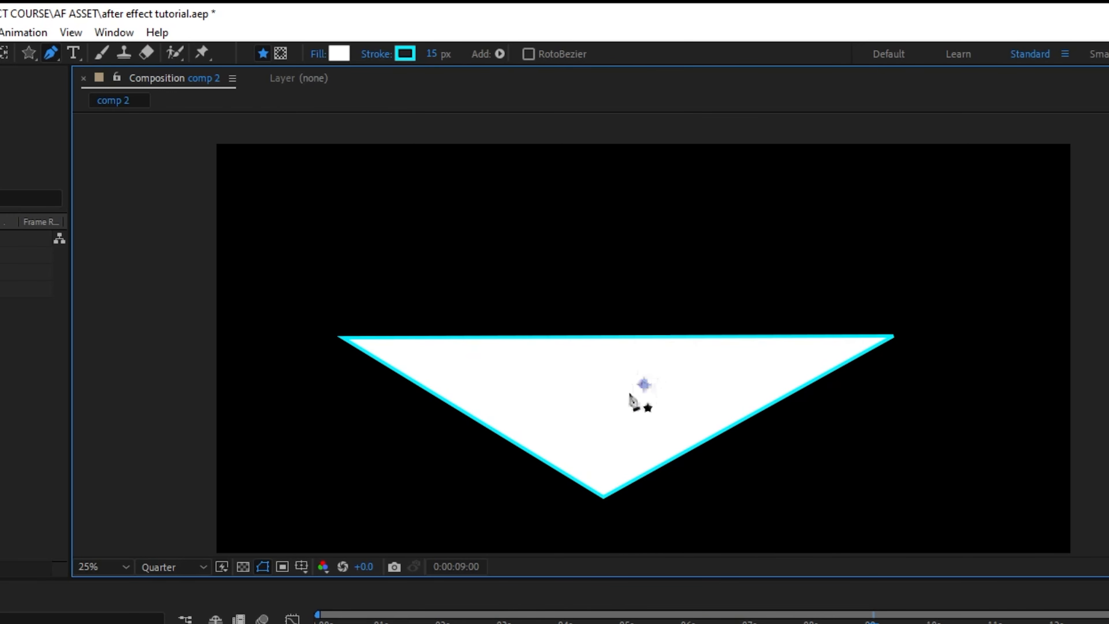
{"action": "key", "text": "ctrl+z"}
{"action": "key", "text": "ctrl+z"}
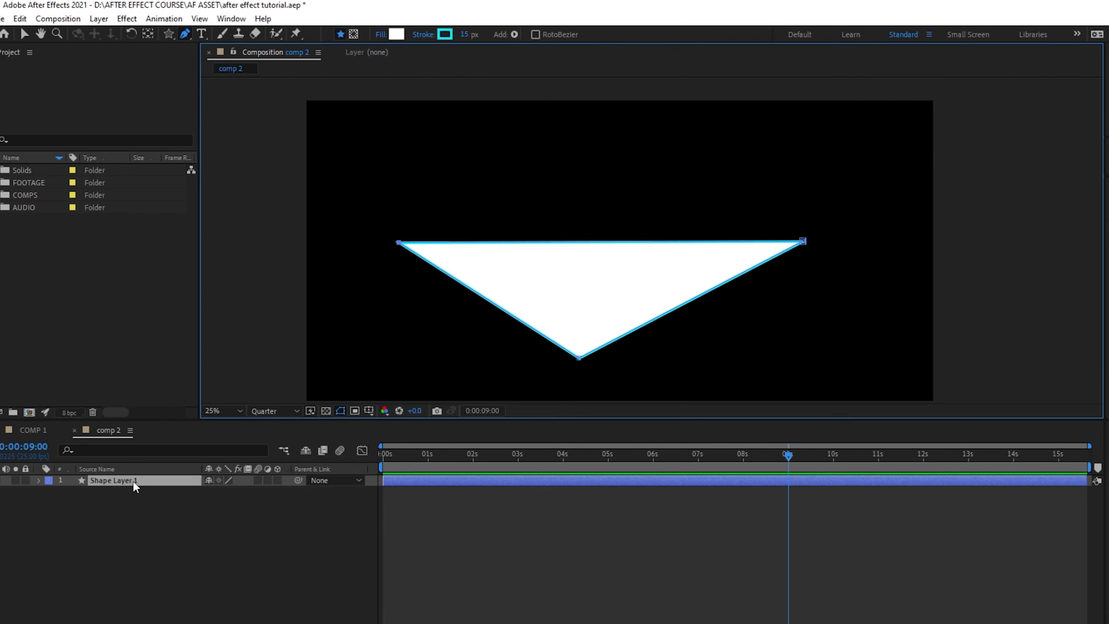
Delete the triangle shape layer from the timeline.
{"action": "left_click", "coordinate": [134, 481]}
{"action": "key", "text": "Delete"}
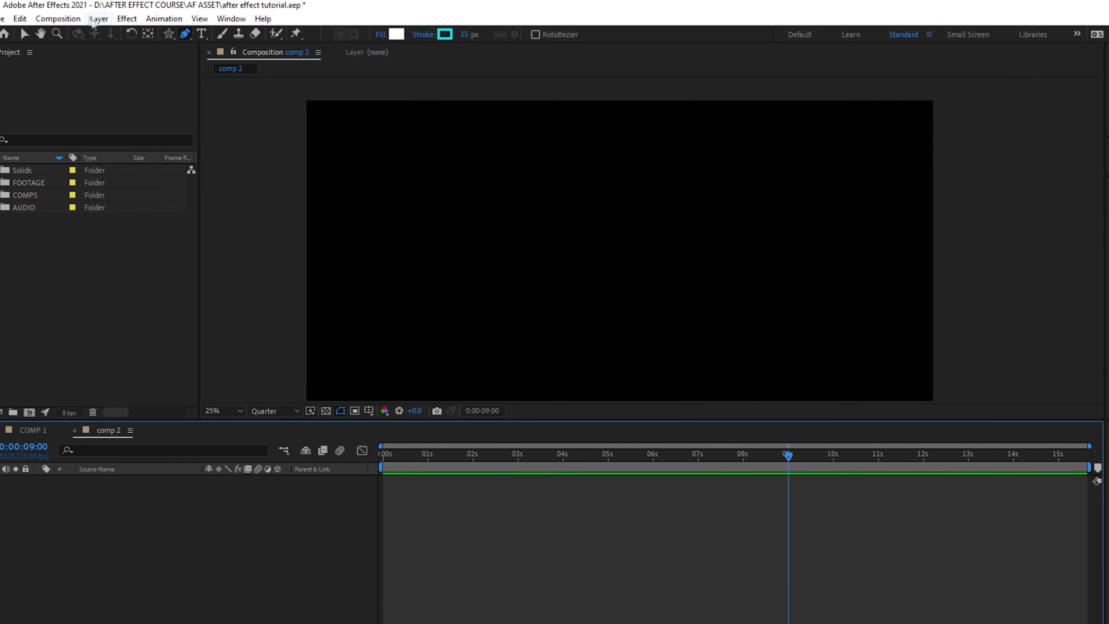
Create a new solid layer with the red color FF0000.
{"action": "left_click", "coordinate": [99, 19]}
{"action": "mouse_move", "coordinate": [197, 40]}
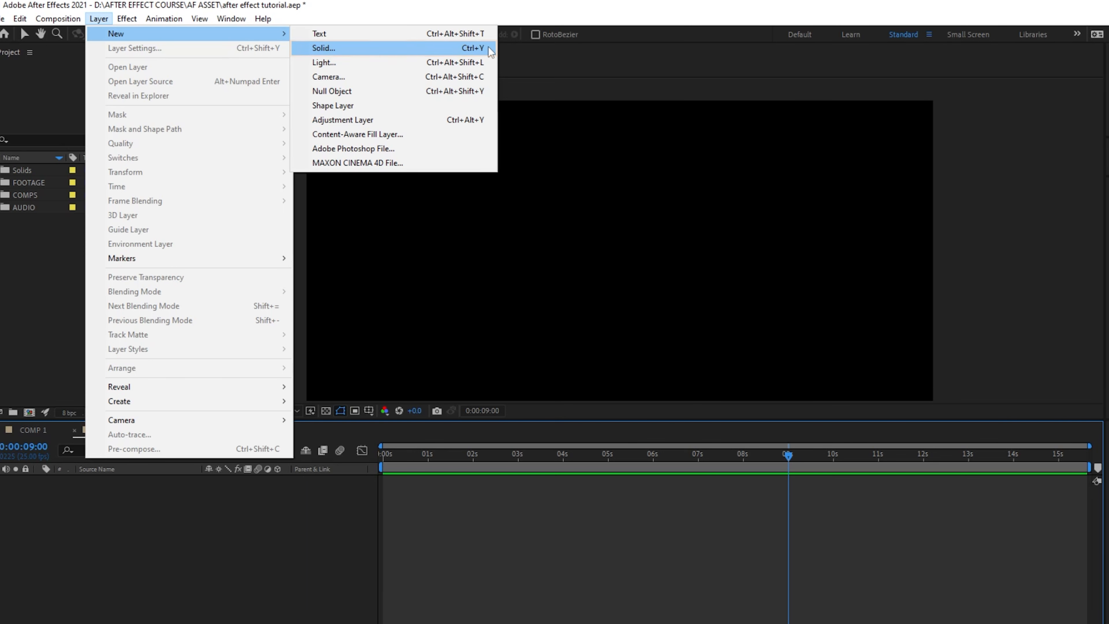
{"action": "left_click", "coordinate": [467, 49]}
{"action": "left_click", "coordinate": [616, 425]}
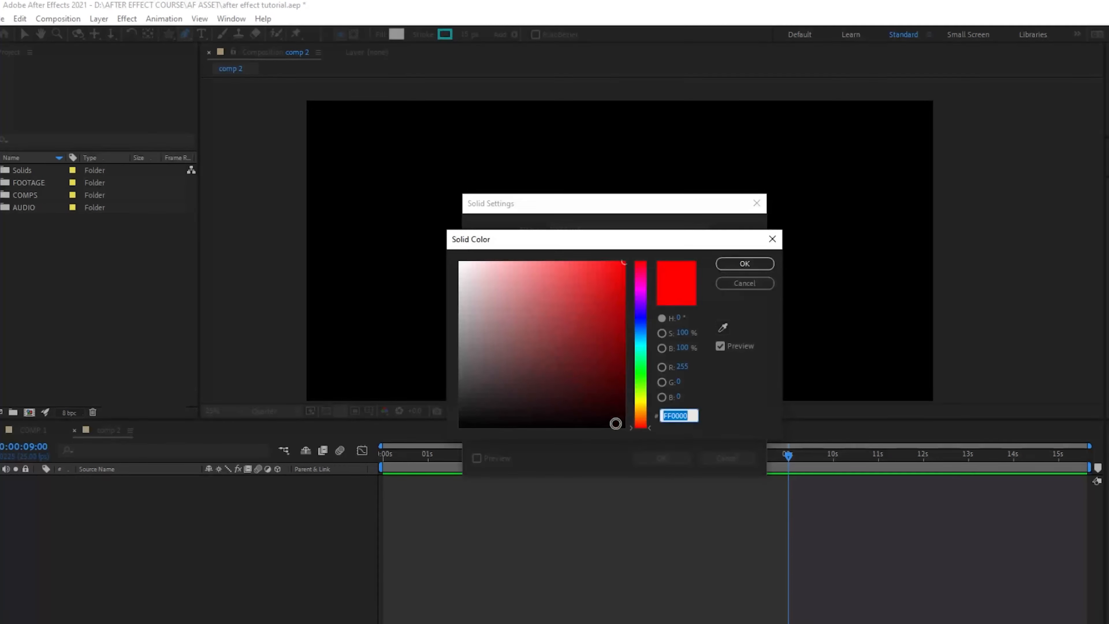
{"action": "left_click", "coordinate": [744, 258]}
{"action": "left_click", "coordinate": [661, 457]}
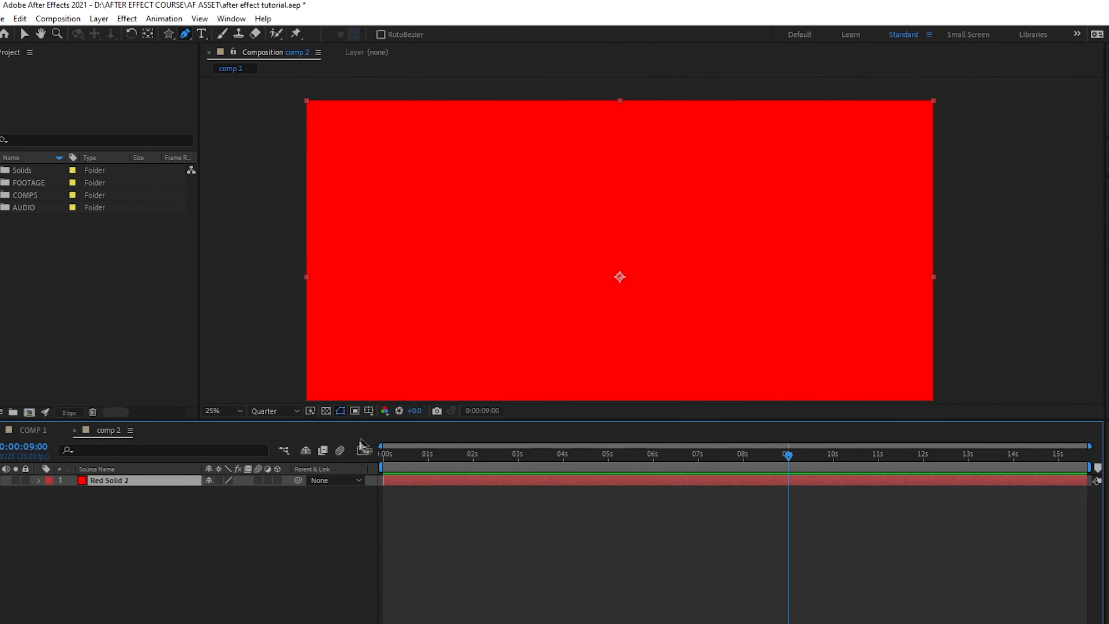
{"action": "scroll", "coordinate": [655, 253], "scroll_direction": "down", "scroll_amount": 2}
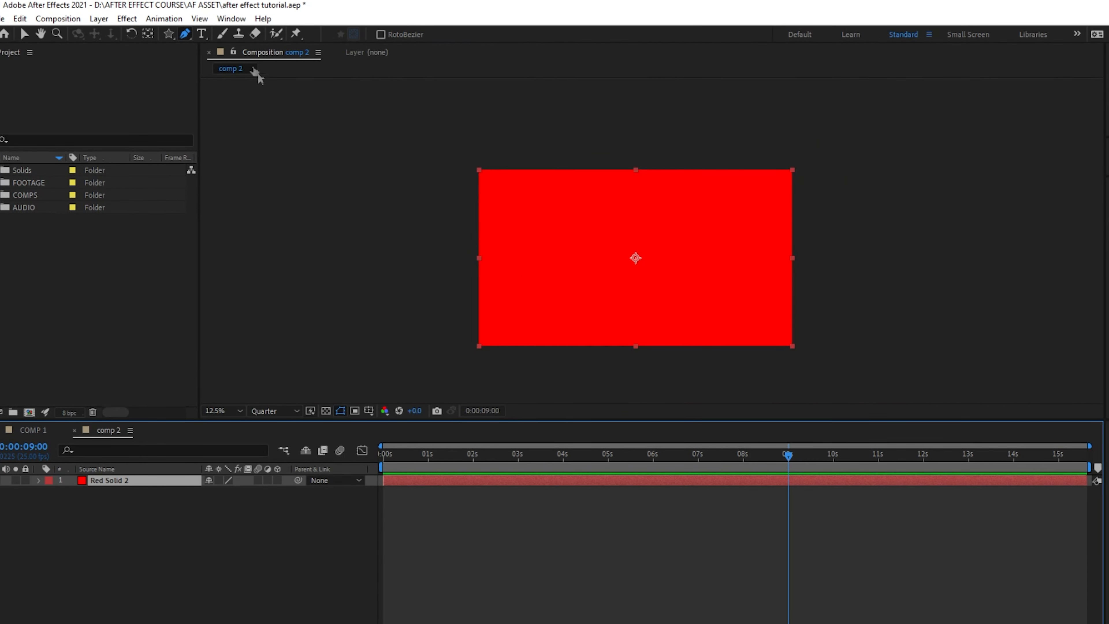
Draw a closed inverted triangle mask with the Pen tool on the red solid.
{"action": "left_click", "coordinate": [527, 197]}
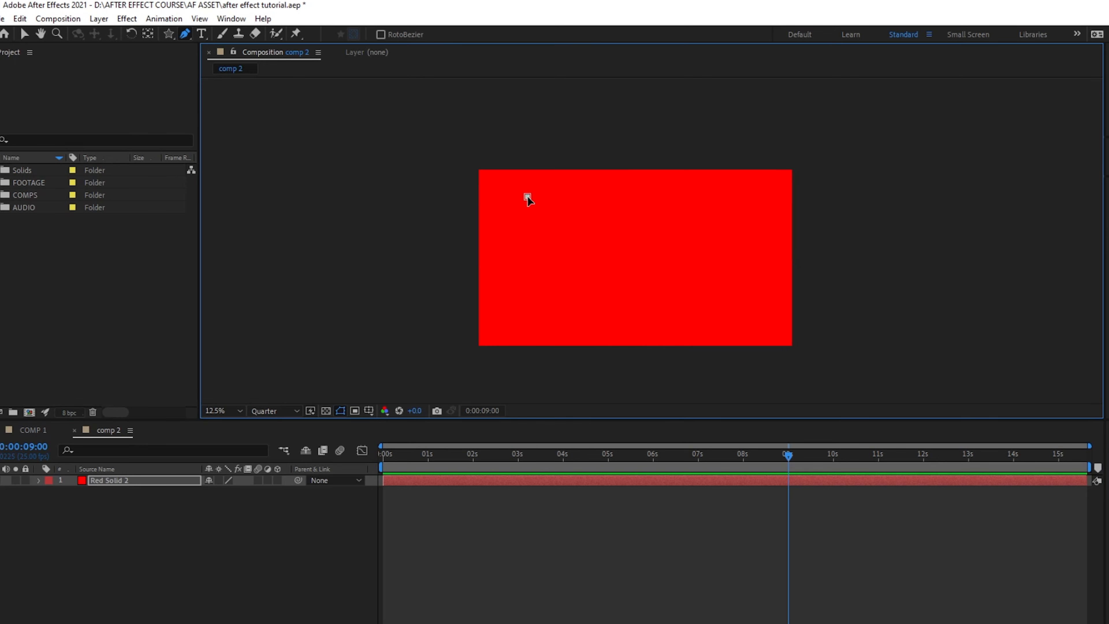
{"action": "left_click", "coordinate": [638, 276]}
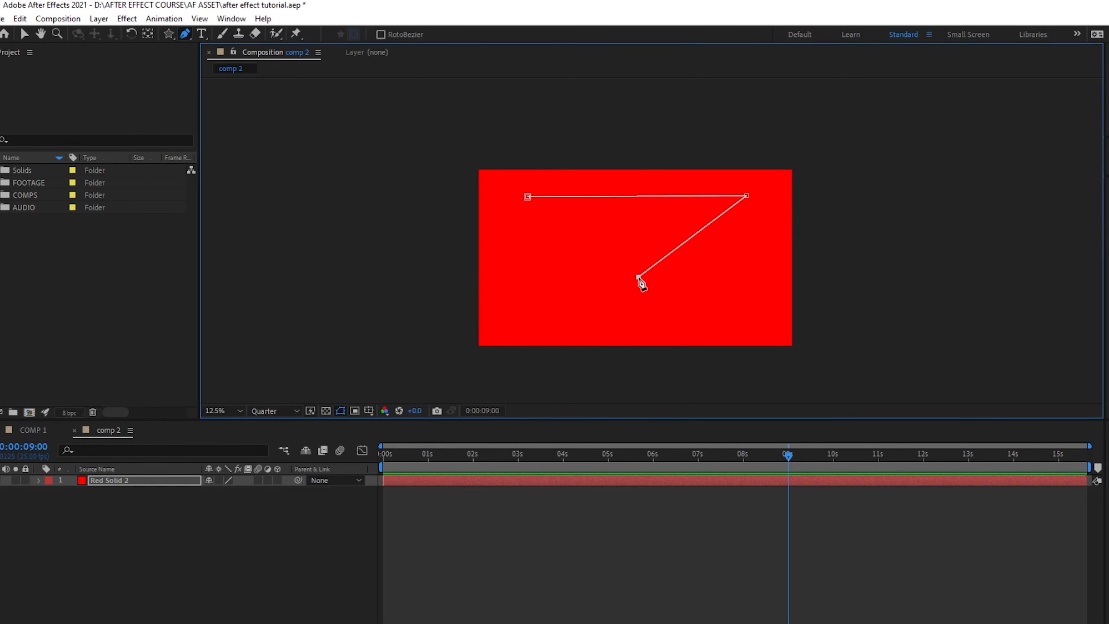
{"action": "left_click", "coordinate": [528, 197]}
{"action": "left_click_drag", "start_coordinate": [639, 278], "coordinate": [638, 289]}
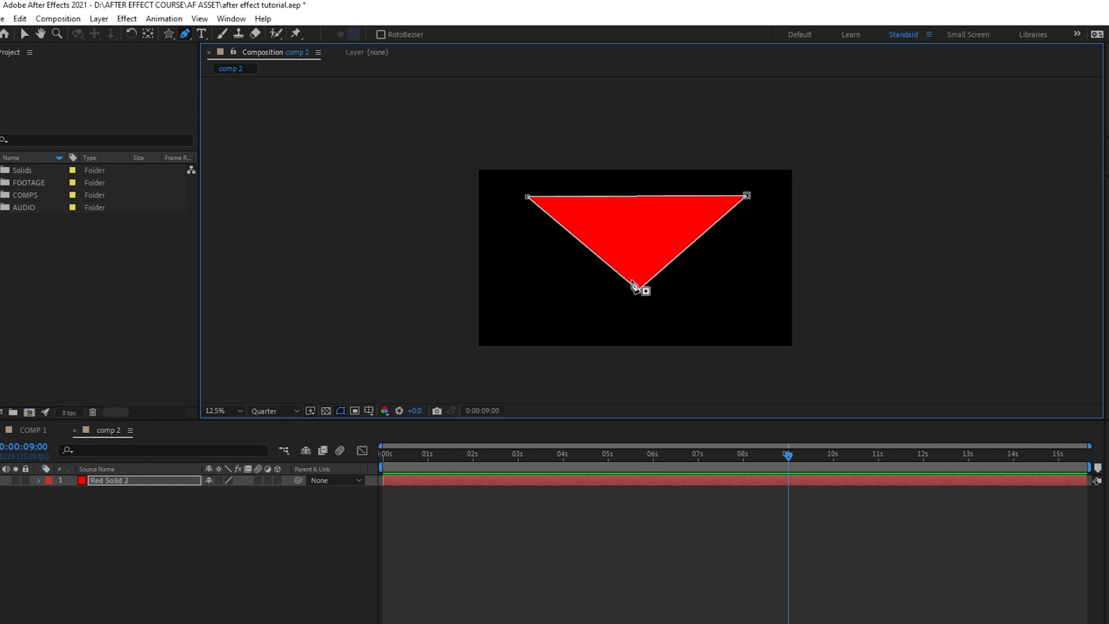
{"action": "left_click", "coordinate": [249, 506]}
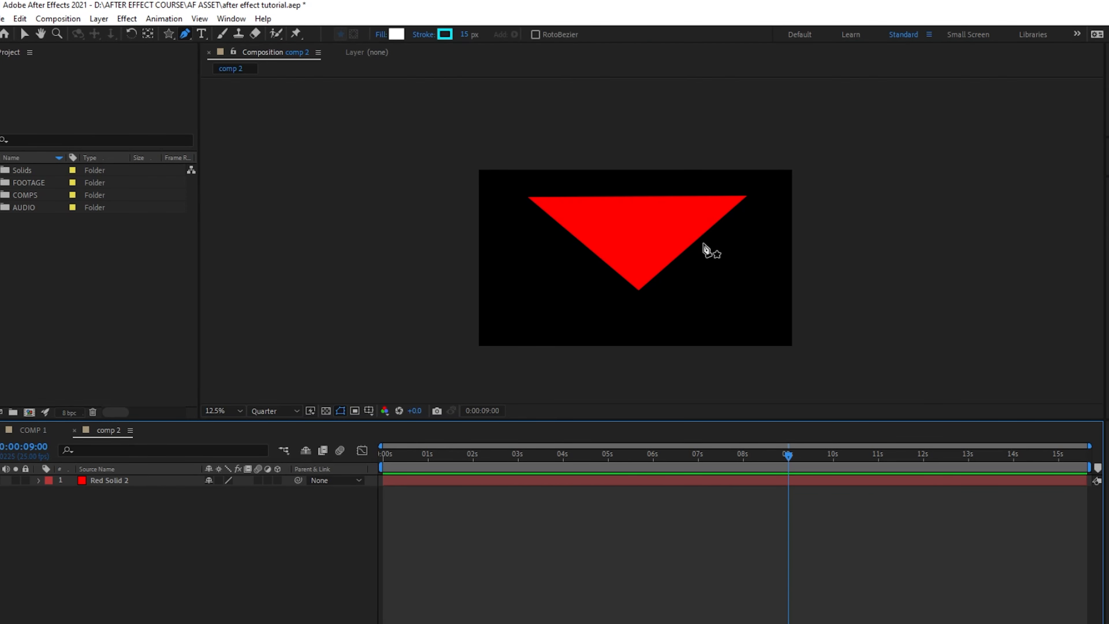
Select the red solid layer in the timeline and delete it.
{"action": "left_click", "coordinate": [165, 484]}
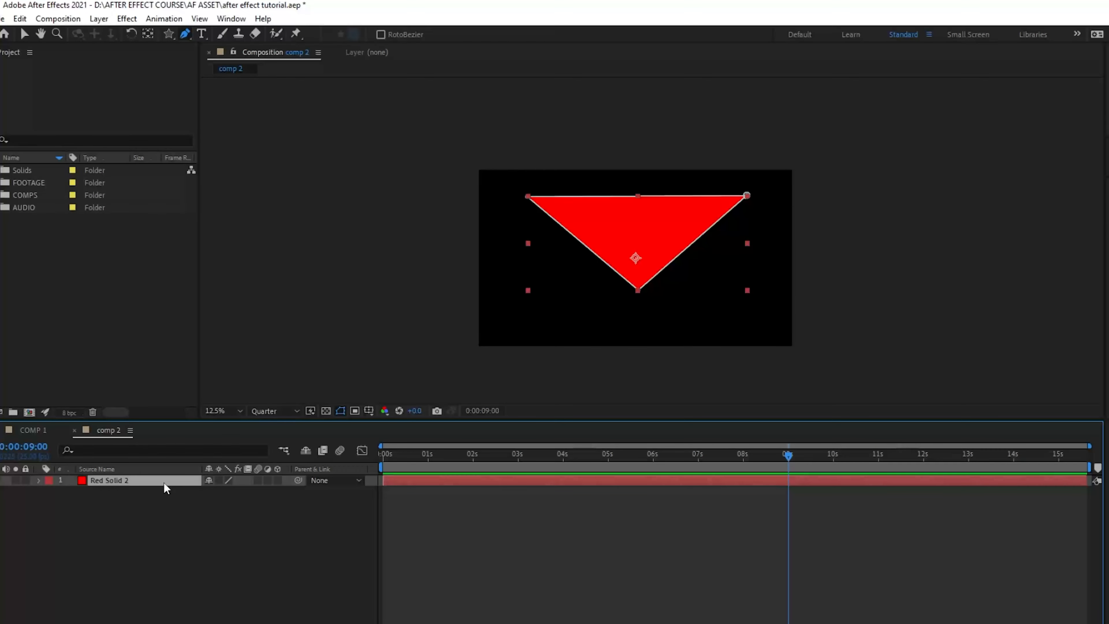
{"action": "key", "text": "Delete"}
Draw a closed heart-shaped path with the Pen tool, dragging curved points for its lobes, in the composition's center.
{"action": "left_click", "coordinate": [524, 239]}
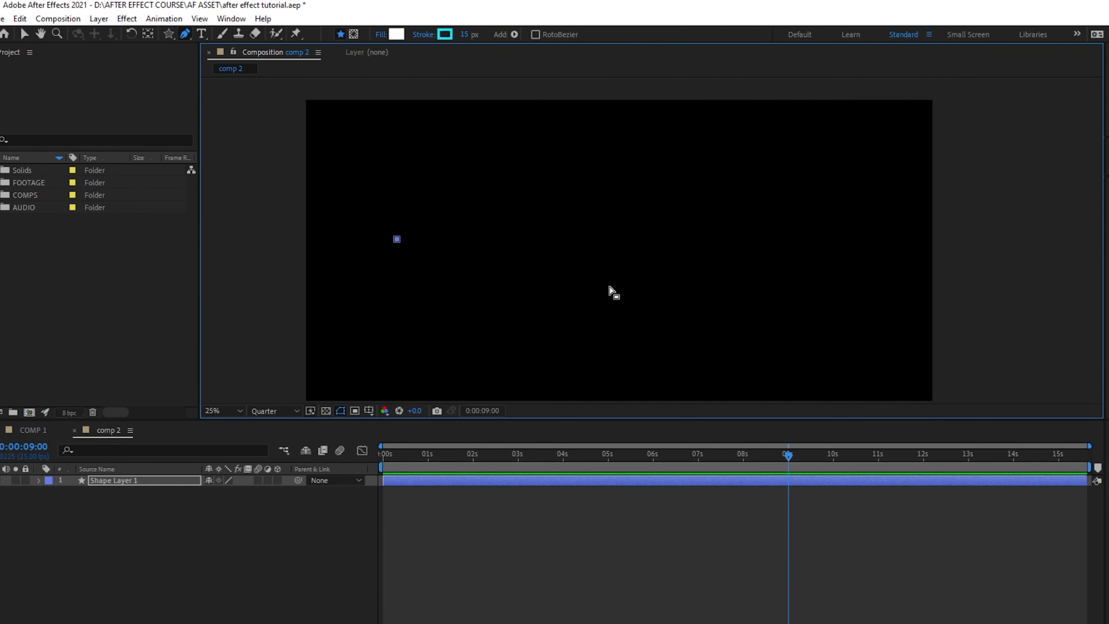
{"action": "key", "text": "ctrl+z"}
{"action": "left_click", "coordinate": [606, 225]}
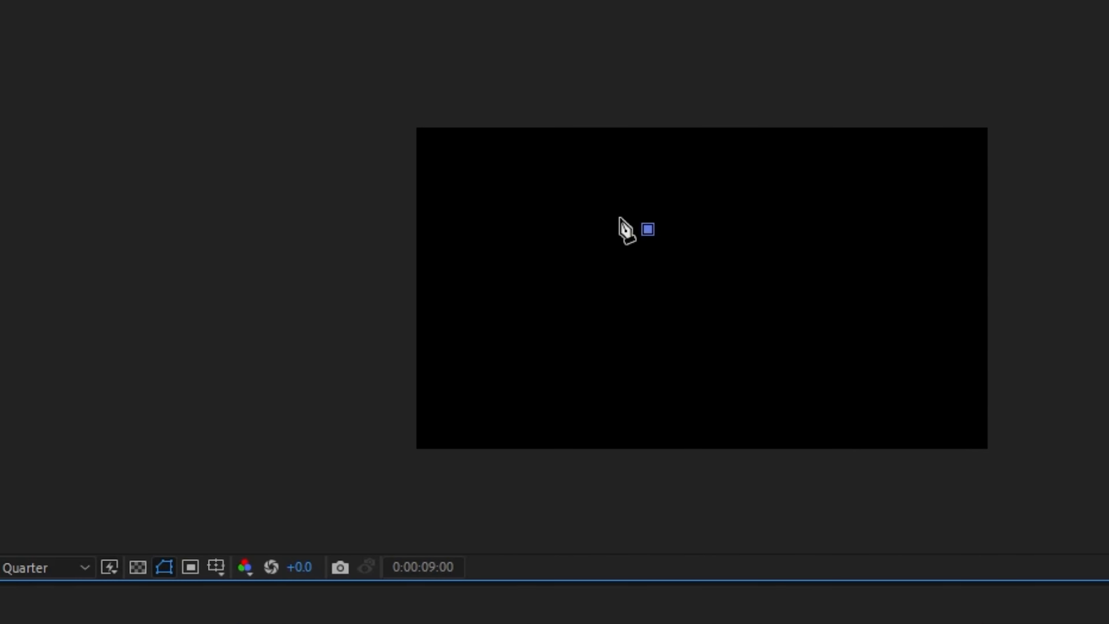
{"action": "left_click_drag", "start_coordinate": [565, 233], "coordinate": [554, 270]}
{"action": "left_click_drag", "start_coordinate": [553, 312], "coordinate": [560, 297]}
{"action": "left_click", "coordinate": [659, 354]}
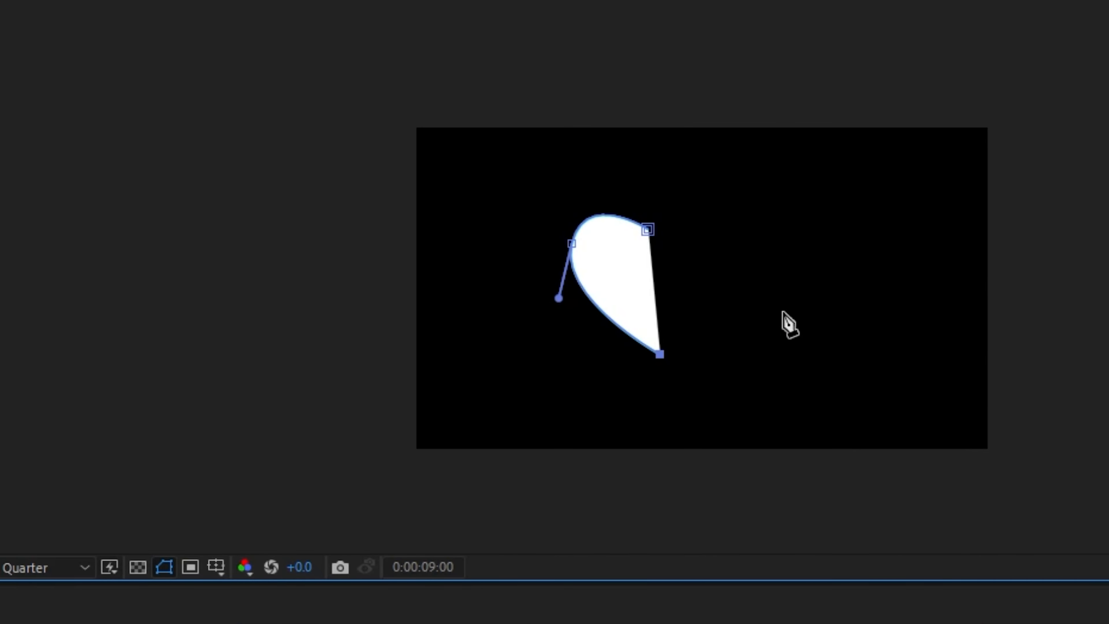
{"action": "left_click_drag", "start_coordinate": [726, 245], "coordinate": [721, 200]}
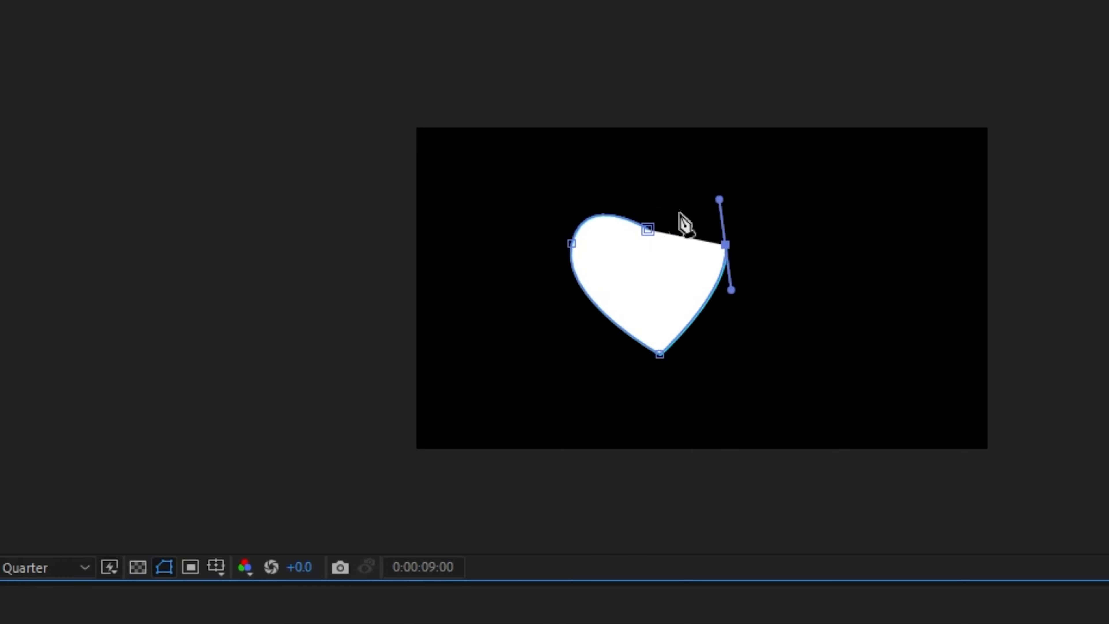
{"action": "left_click_drag", "start_coordinate": [648, 229], "coordinate": [661, 228]}
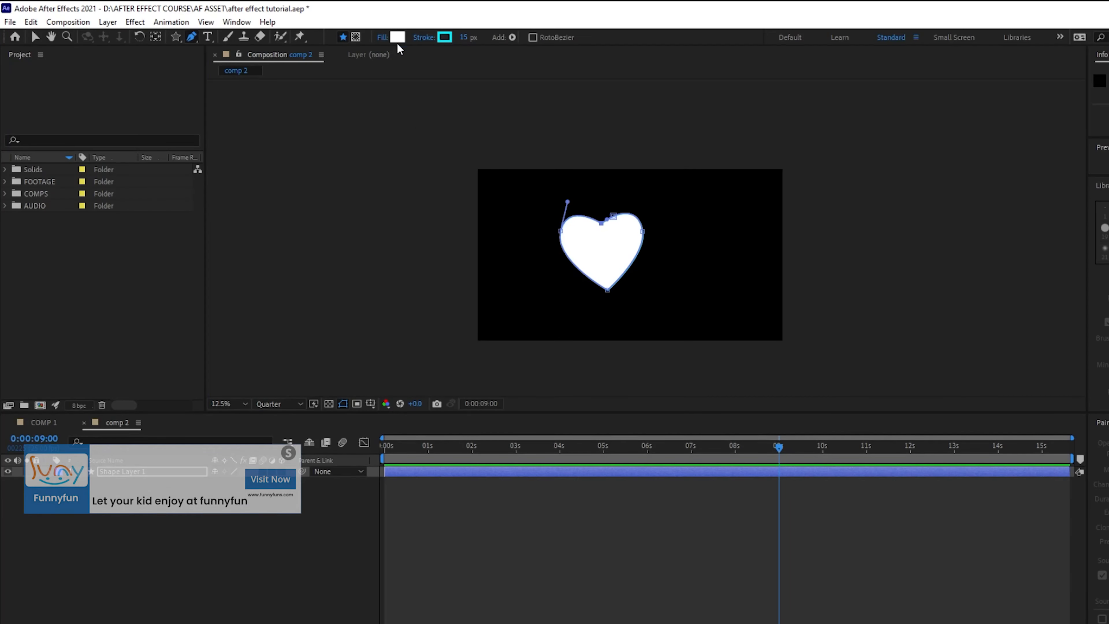
Set the heart shape's fill color to red FF0000.
{"action": "left_click", "coordinate": [398, 38]}
{"action": "left_click", "coordinate": [615, 260]}
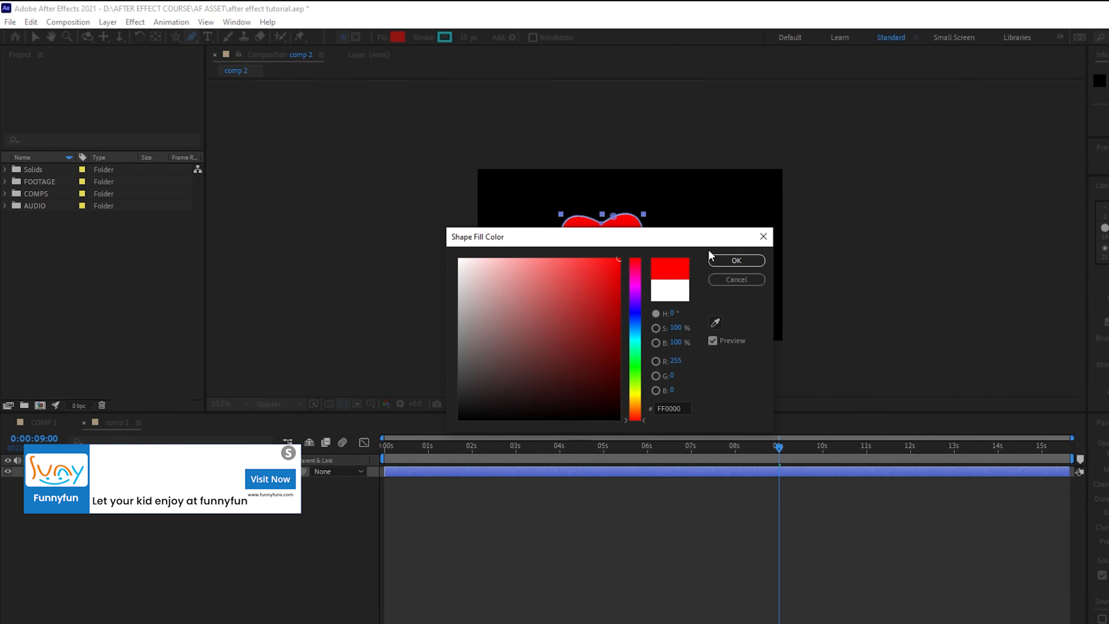
{"action": "left_click", "coordinate": [731, 260]}
{"action": "left_click", "coordinate": [827, 287]}
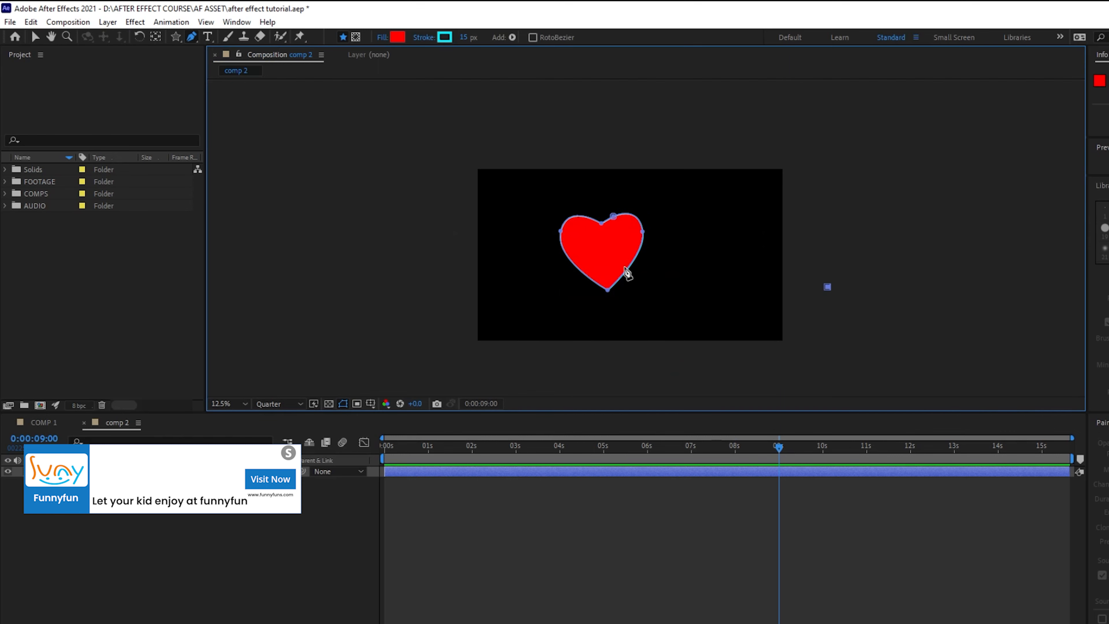
{"action": "key", "text": "ctrl+z"}
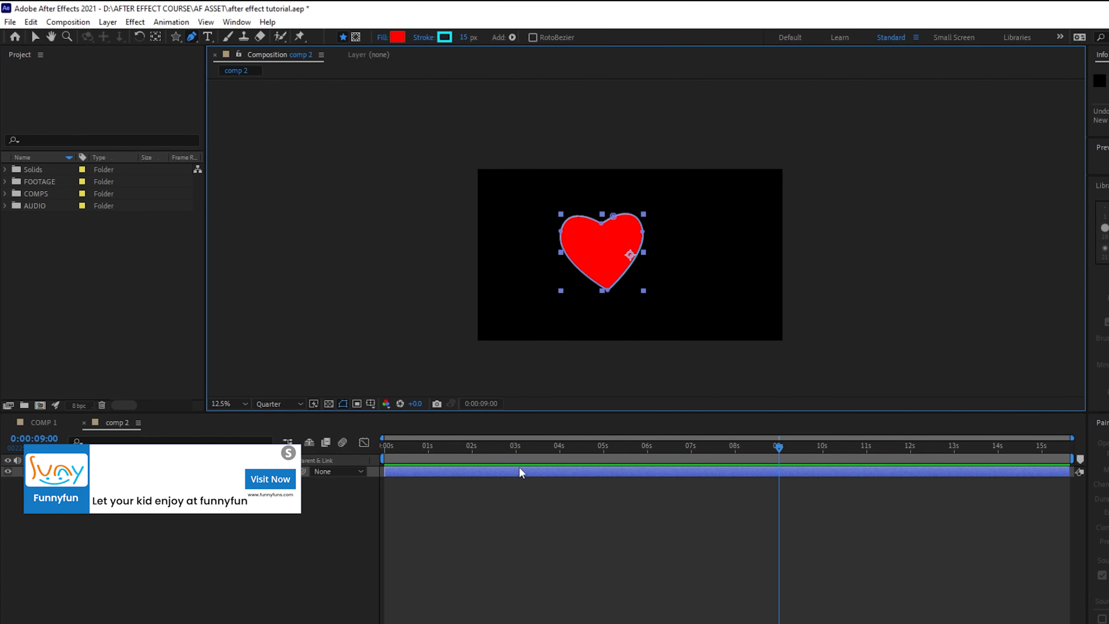